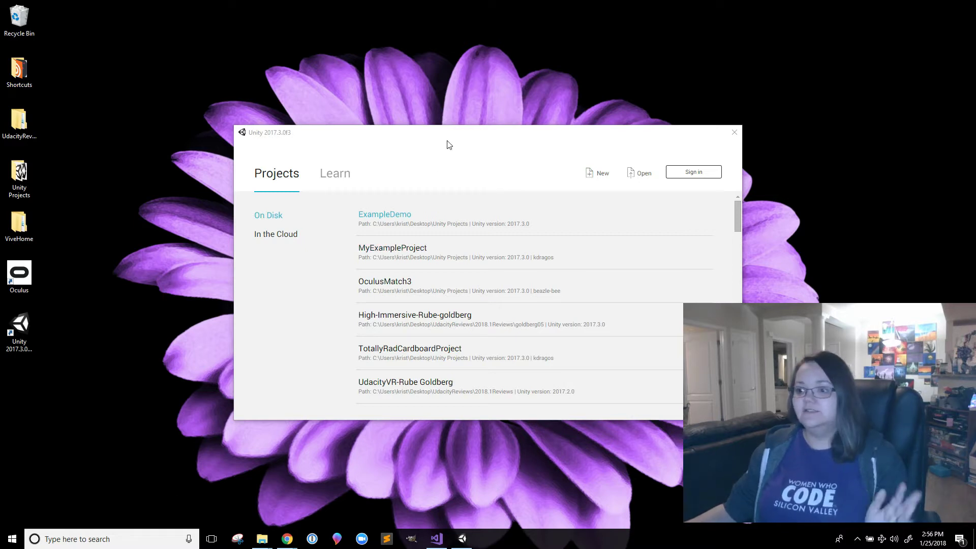
- Create a new 3D Unity project named MyDemo
click(599, 178)
click(482, 246)
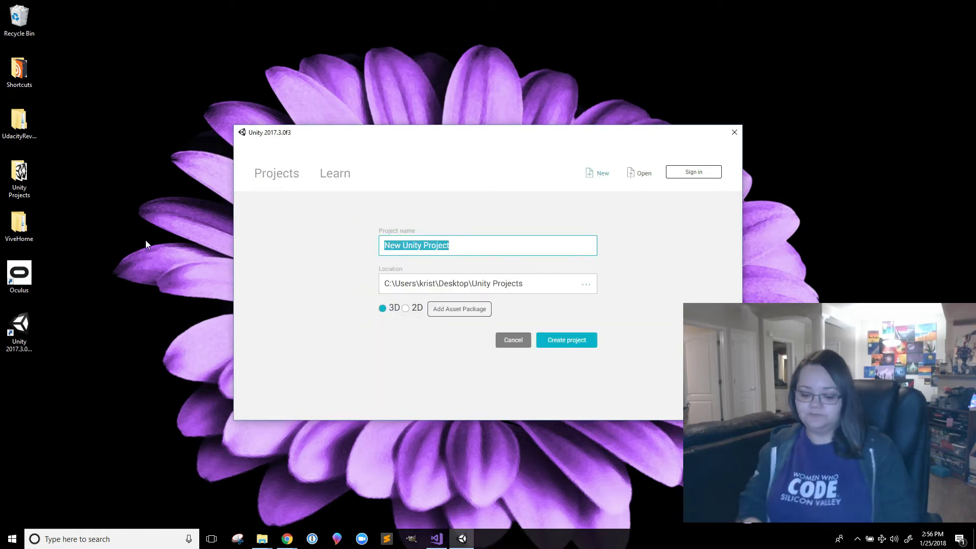
text(MyDemo)
key(Return)
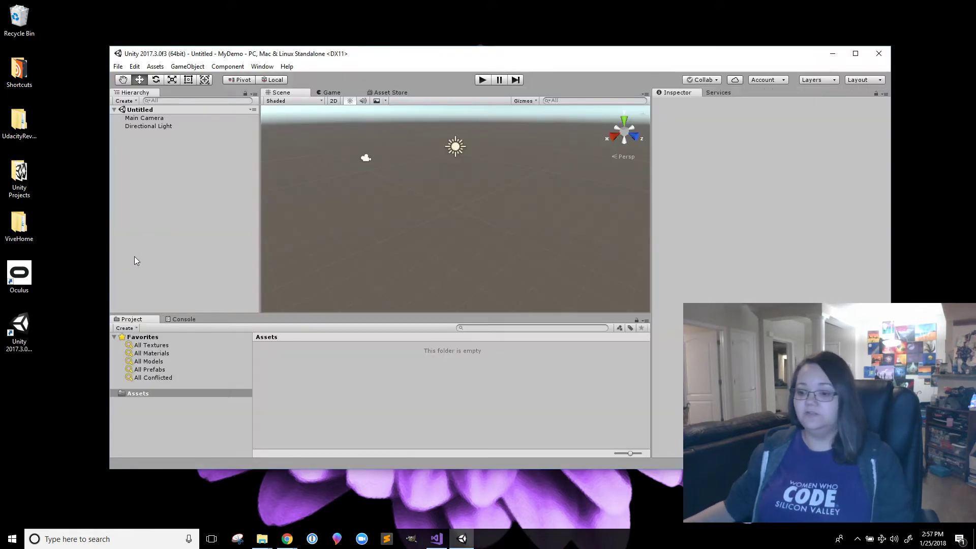
- Choose the GoogleVRForUnity_1.120.0 custom package from Downloads for import
click(153, 67)
mouse_move(154, 81)
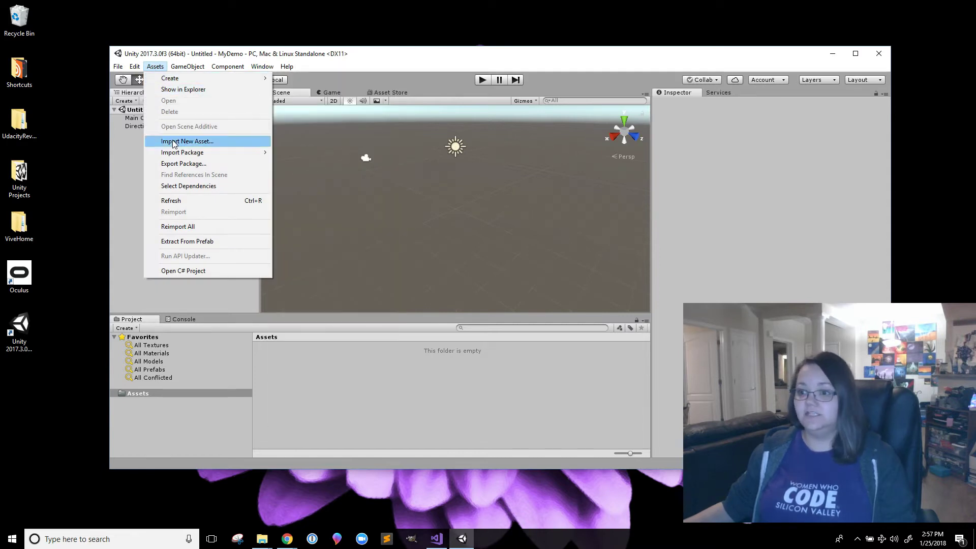
mouse_move(172, 153)
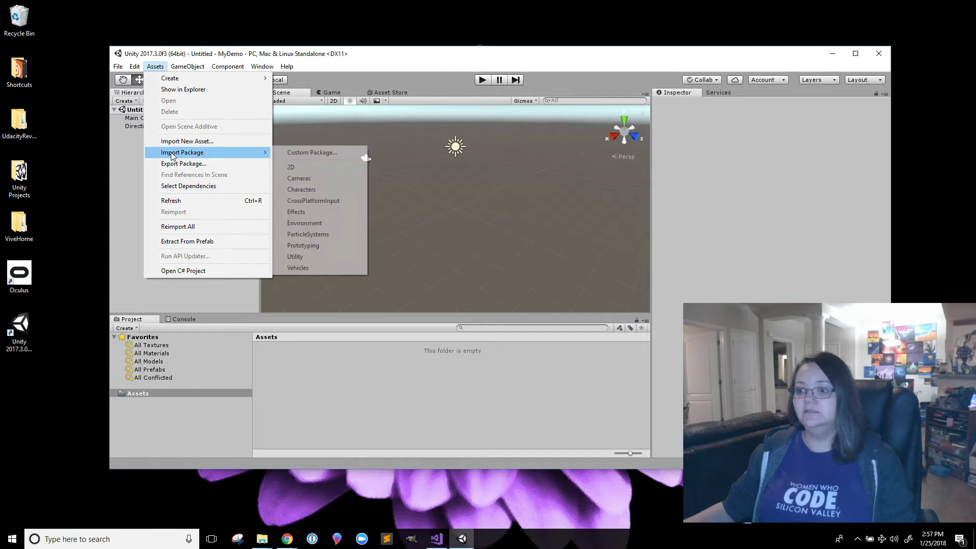
click(289, 154)
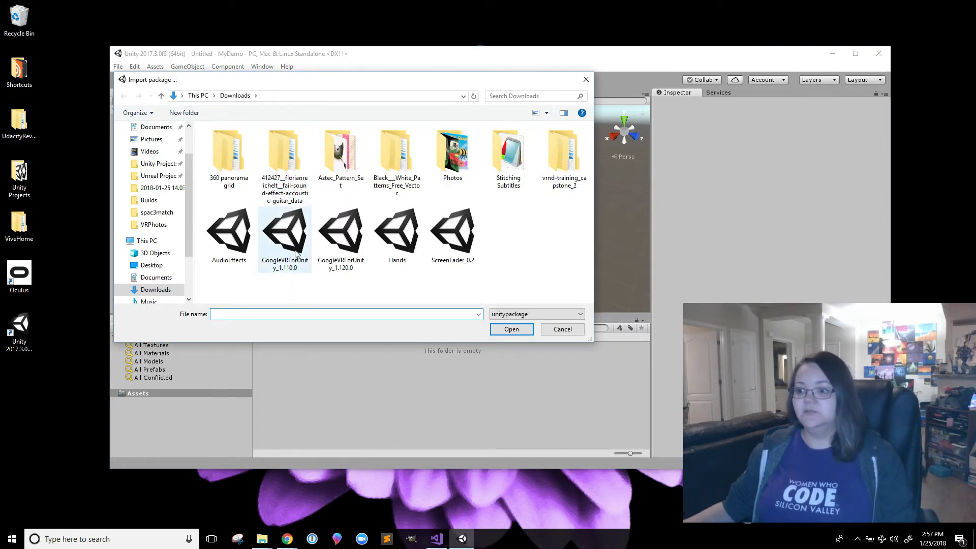
click(347, 249)
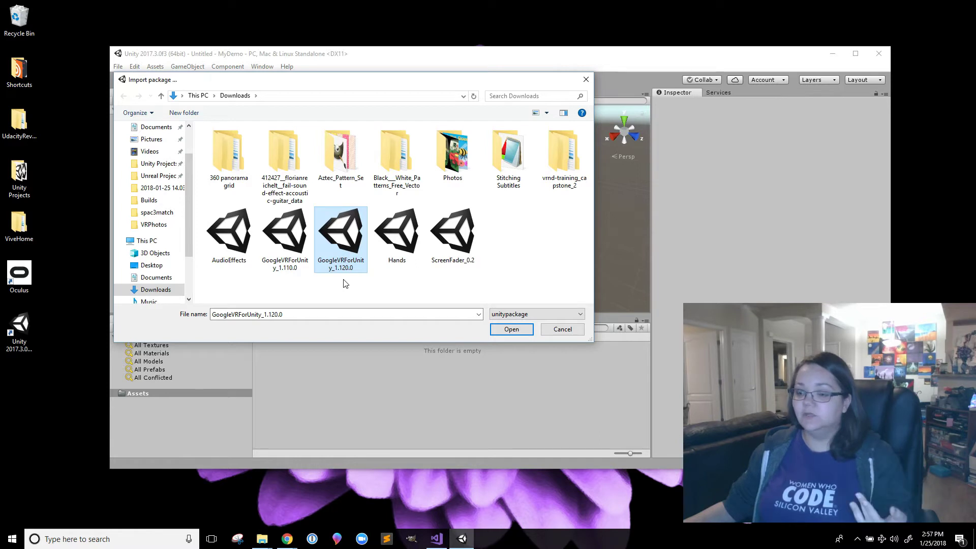
click(511, 329)
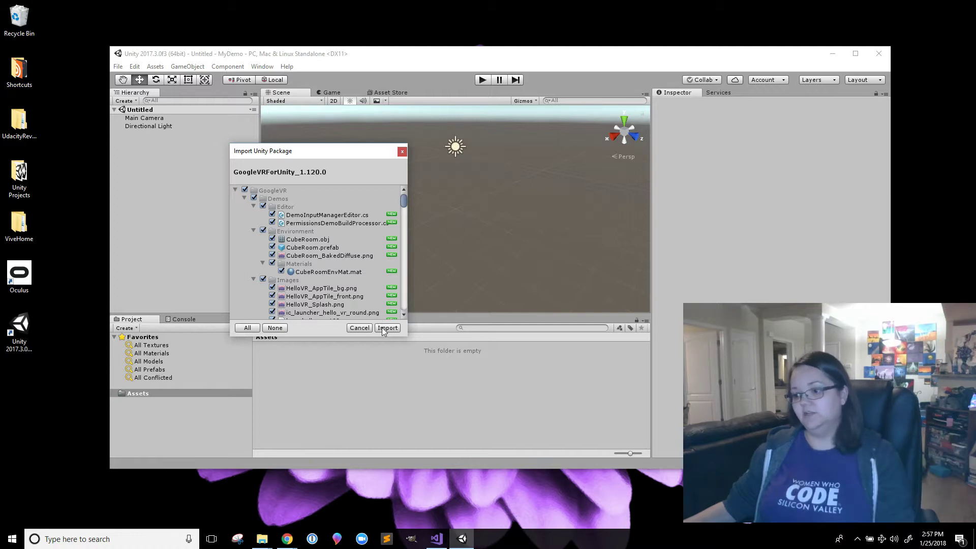
- Import all the package's files and check the new GoogleVR folder in Assets
click(383, 328)
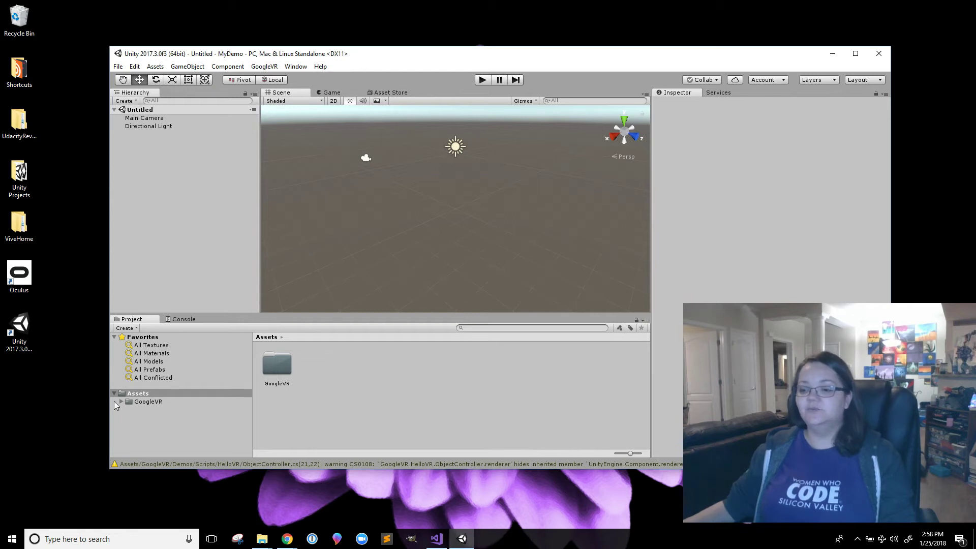
click(122, 402)
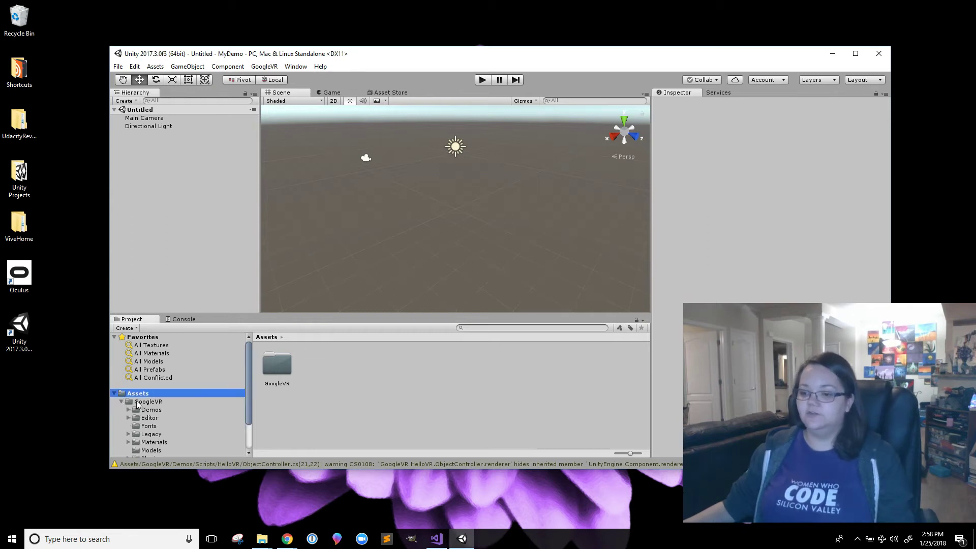
scroll(167, 391, down, 3)
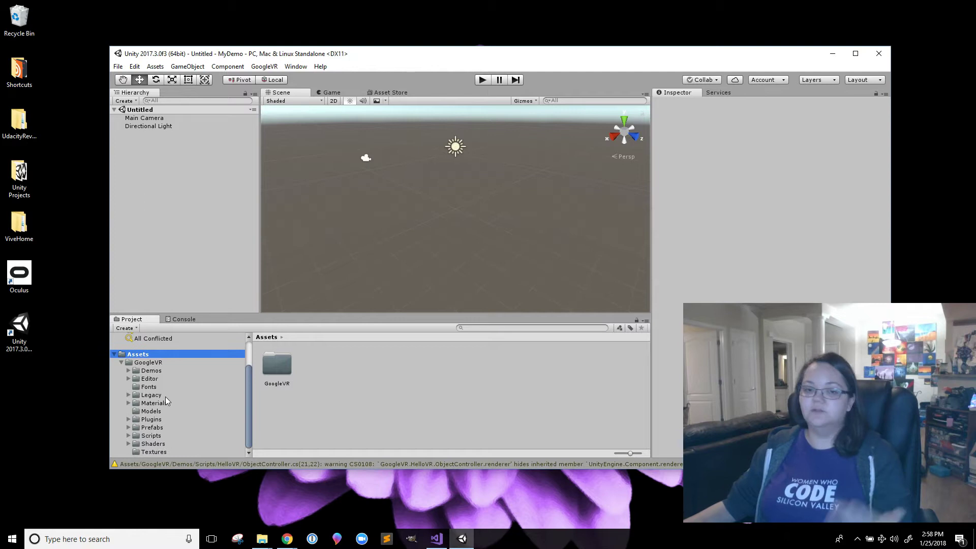
click(121, 362)
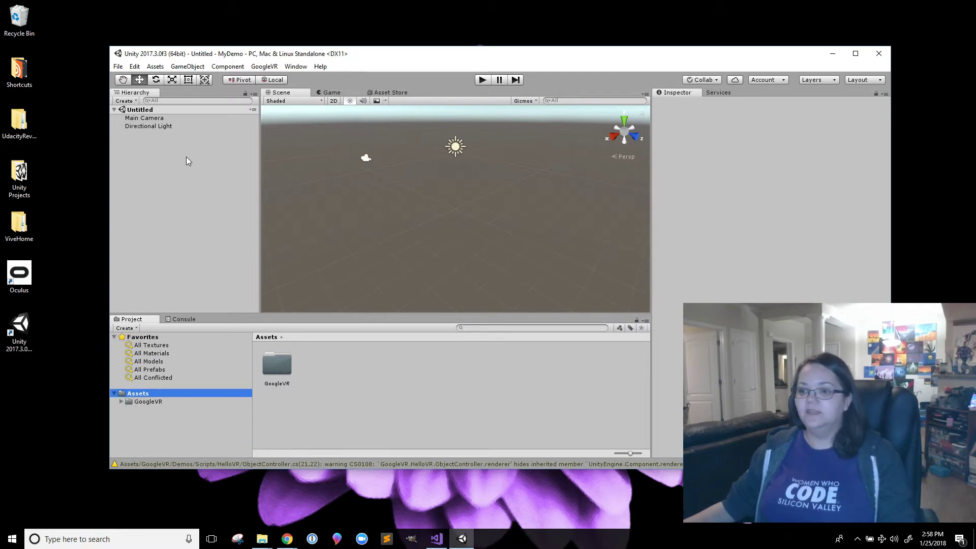
- In Build Settings, select Android and switch the build platform to it
click(119, 67)
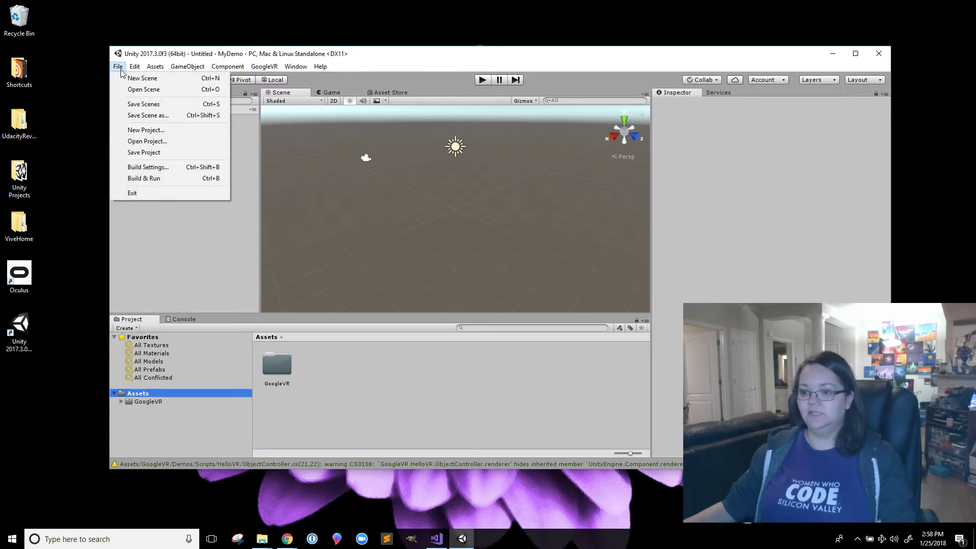
click(167, 167)
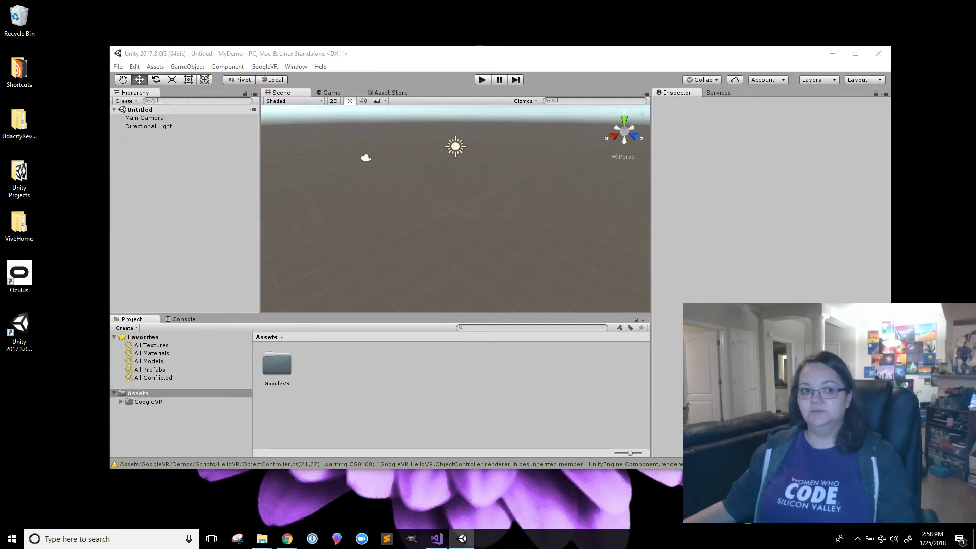
drag(92, 113, 185, 101)
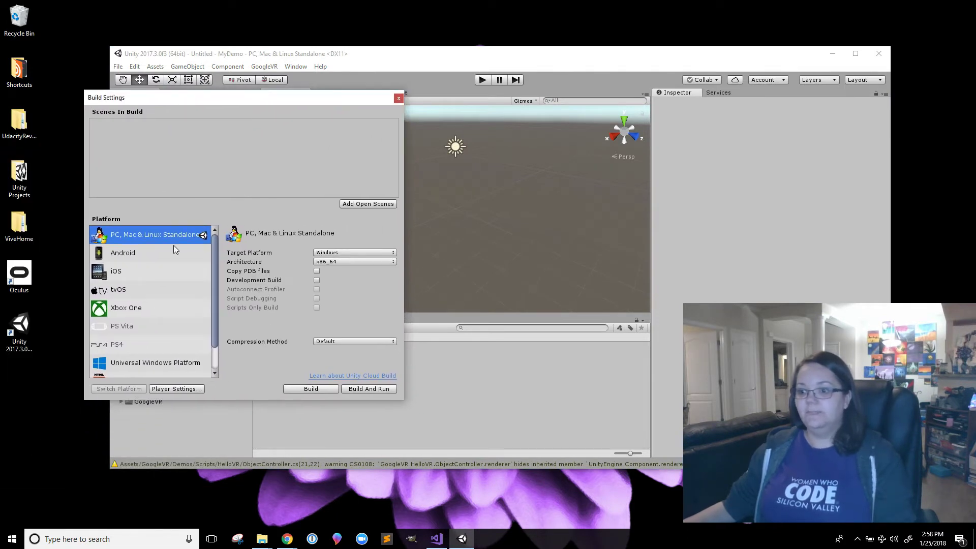
click(116, 254)
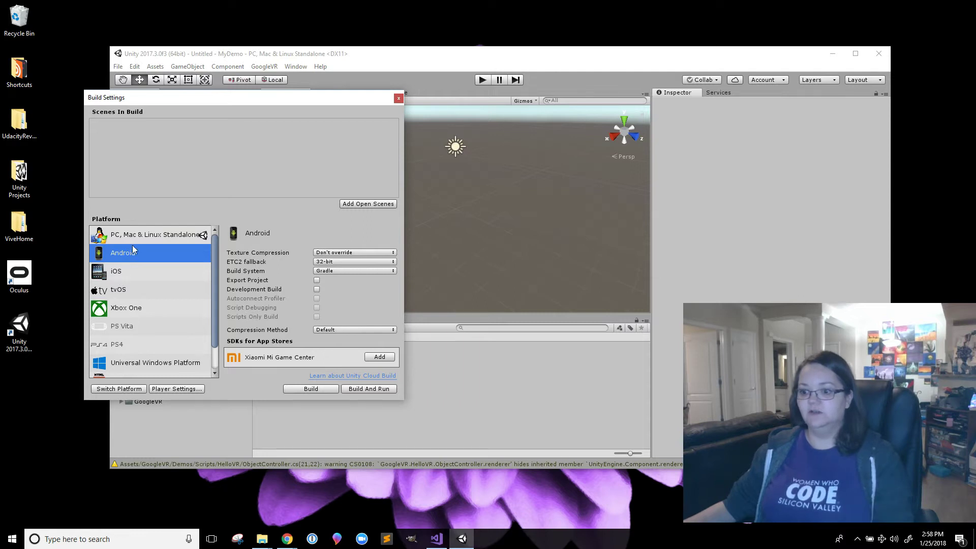
click(121, 389)
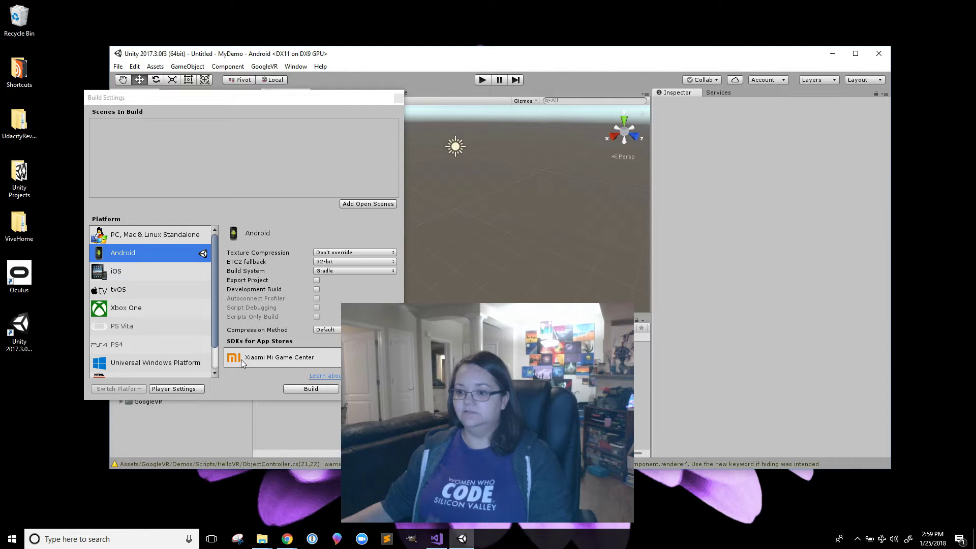
- Show the Android Player Settings with the editor maximized and Other Settings expanded
click(177, 389)
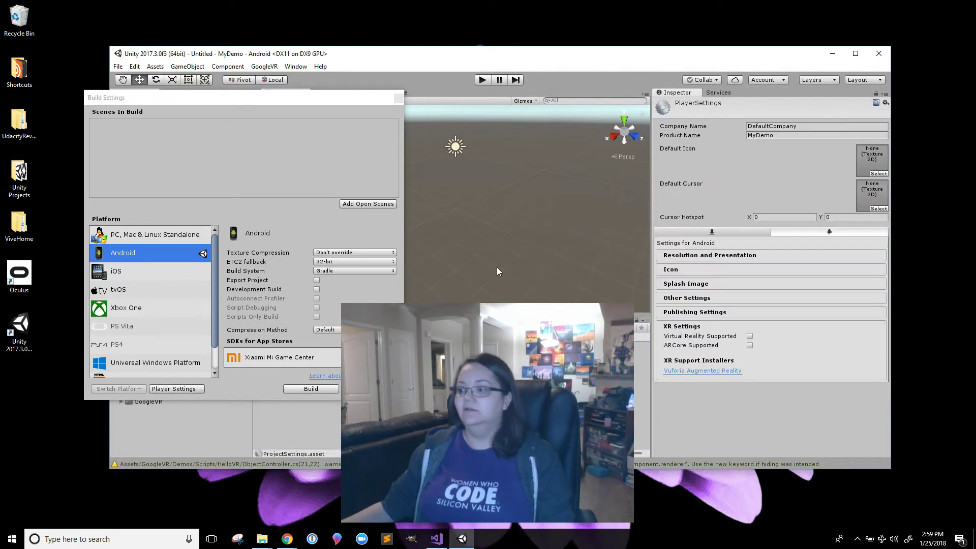
click(855, 53)
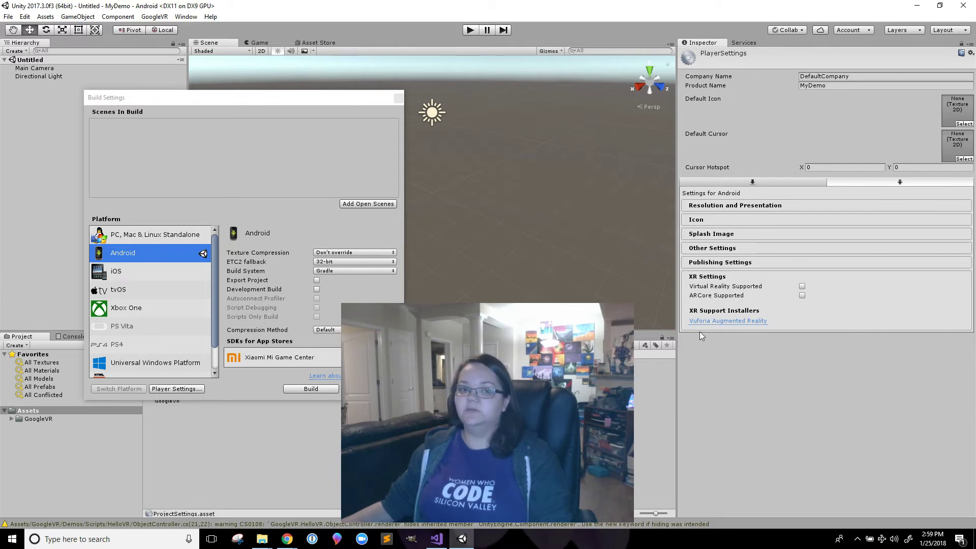
click(714, 249)
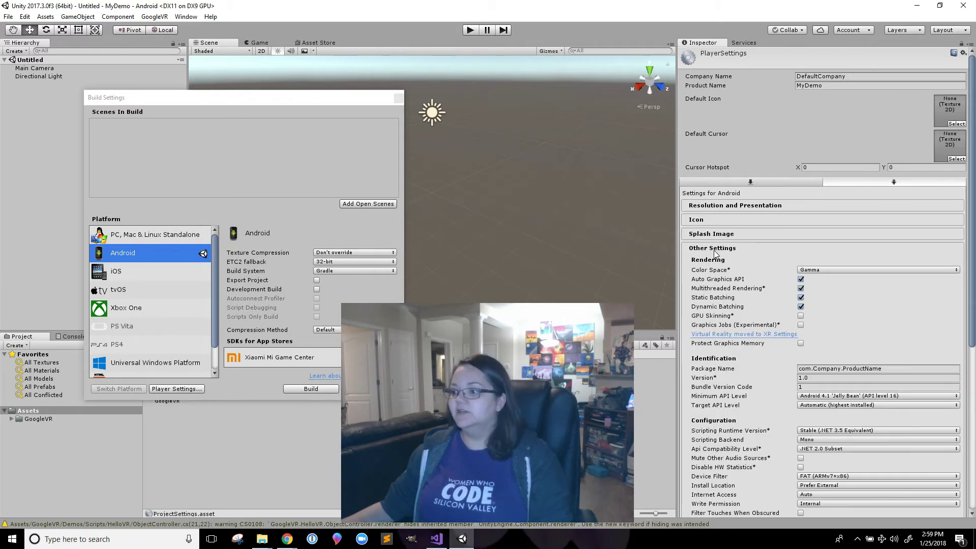
- Give the package name a custom company and demoProject product, minimum API Android 4.4 'Kit Kat'
double_click(822, 368)
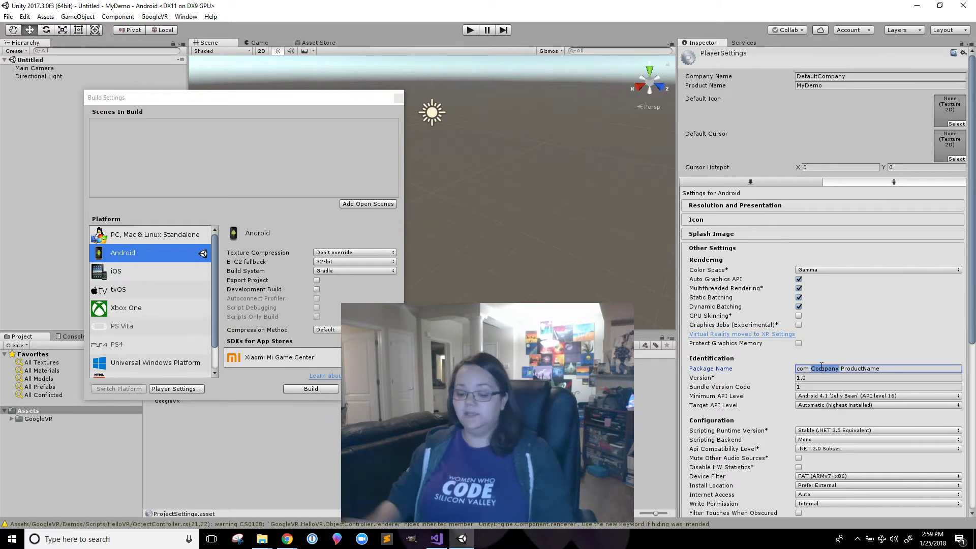
text(kristin)
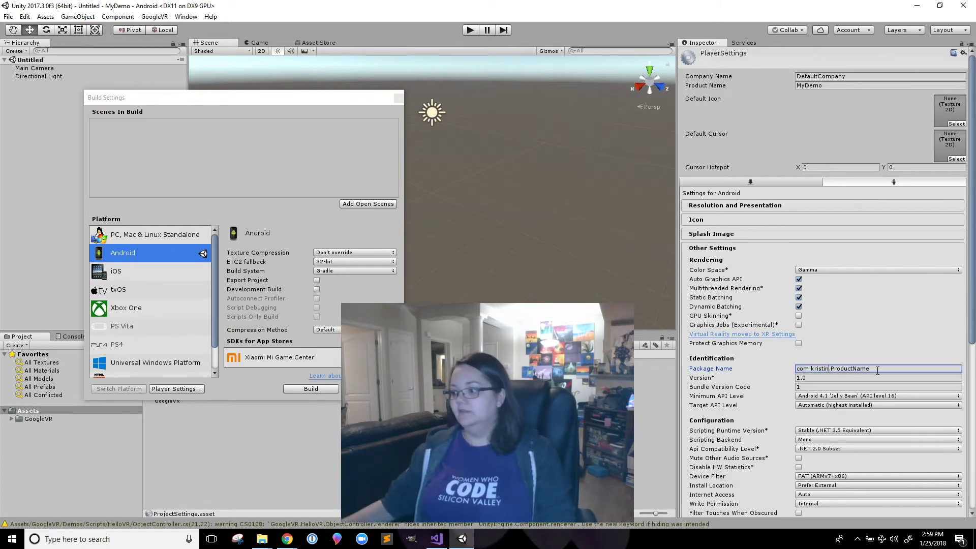
drag(877, 371, 834, 373)
key(BackSpace)
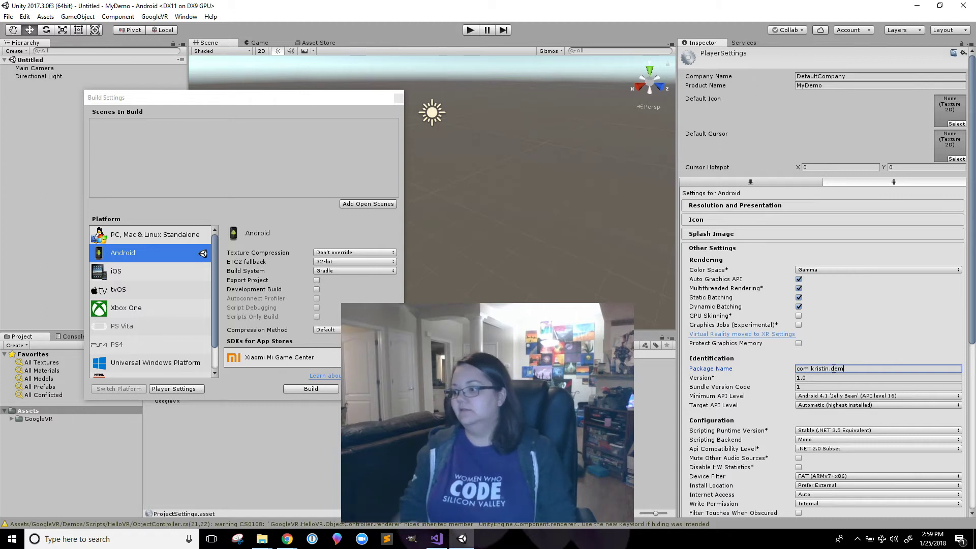
text(demoProject)
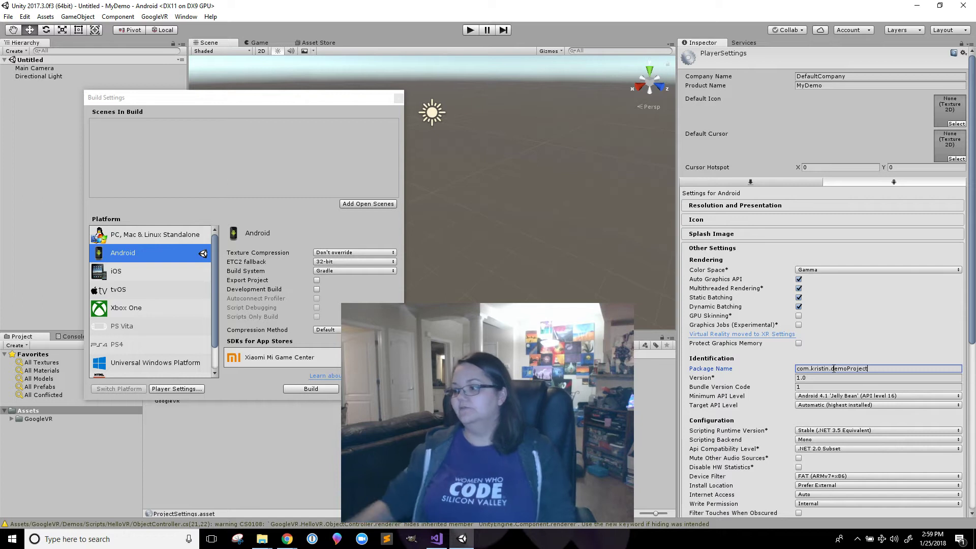
click(841, 399)
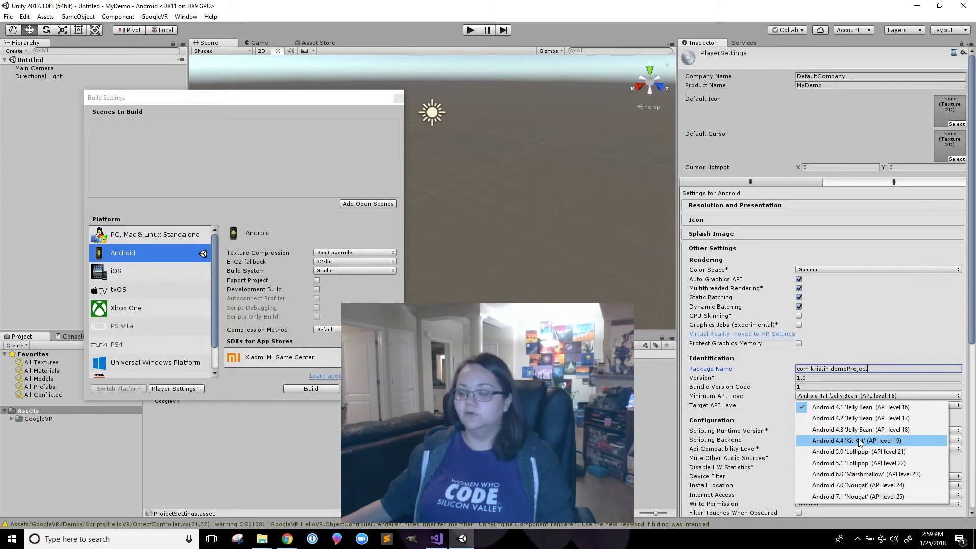
click(832, 446)
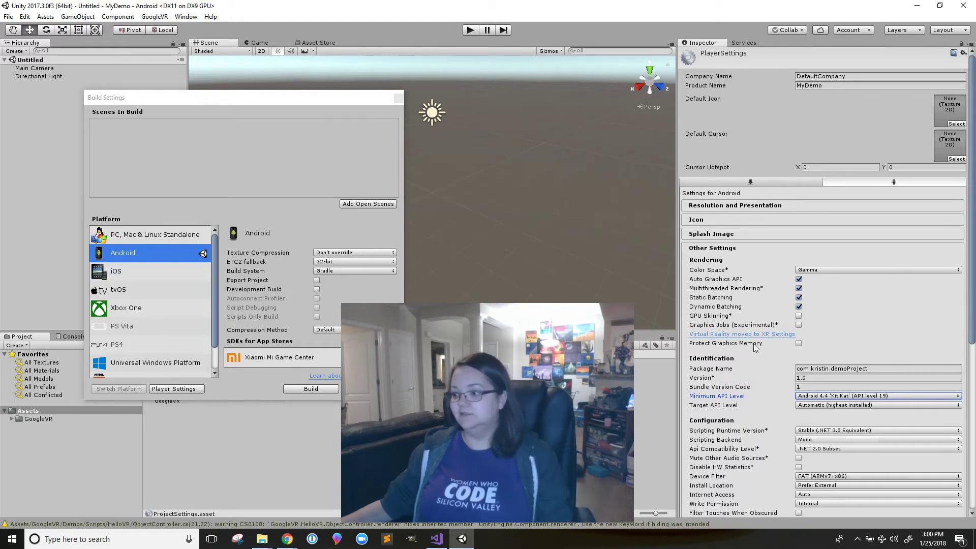
- In XR Settings, enable Virtual Reality Supported and add the Cardboard SDK
scroll(752, 348, down, 6)
scroll(762, 351, down, 3)
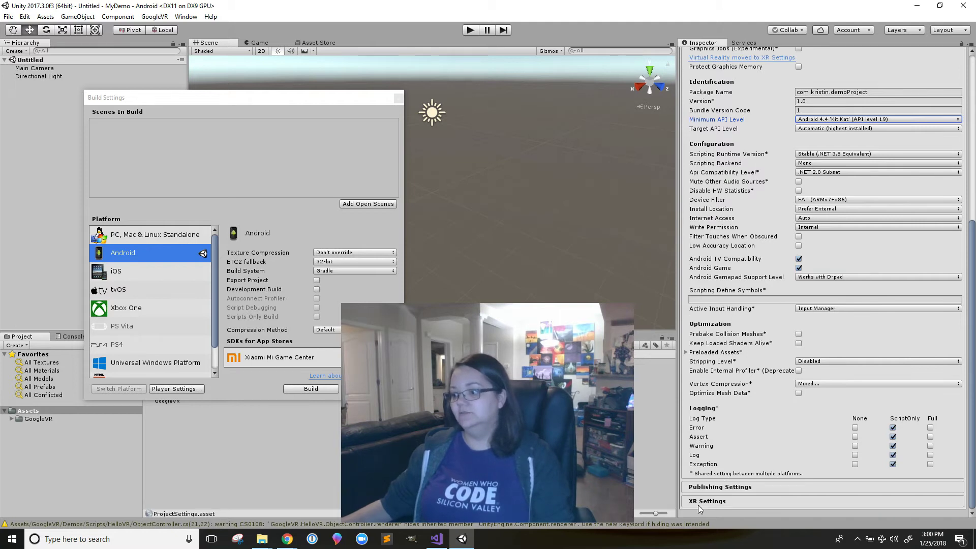
click(713, 501)
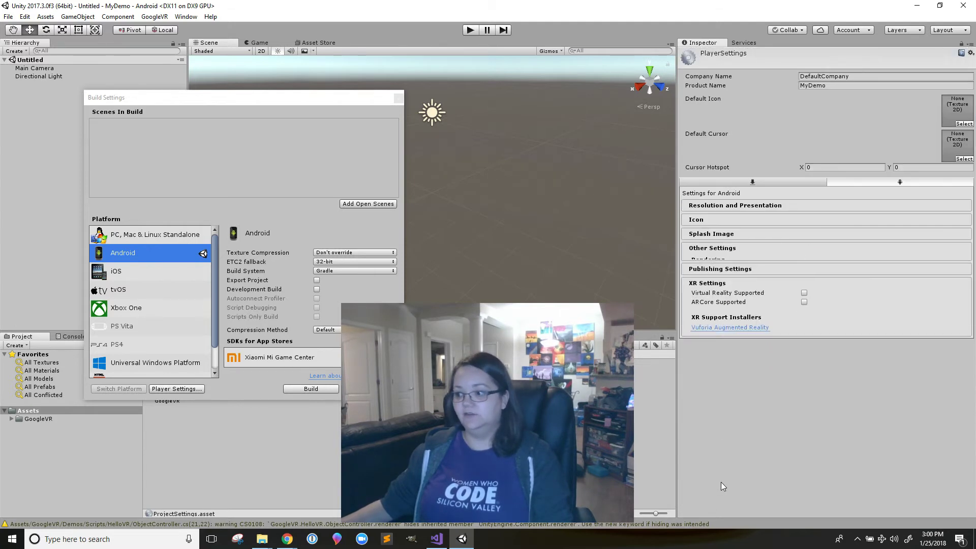
click(802, 287)
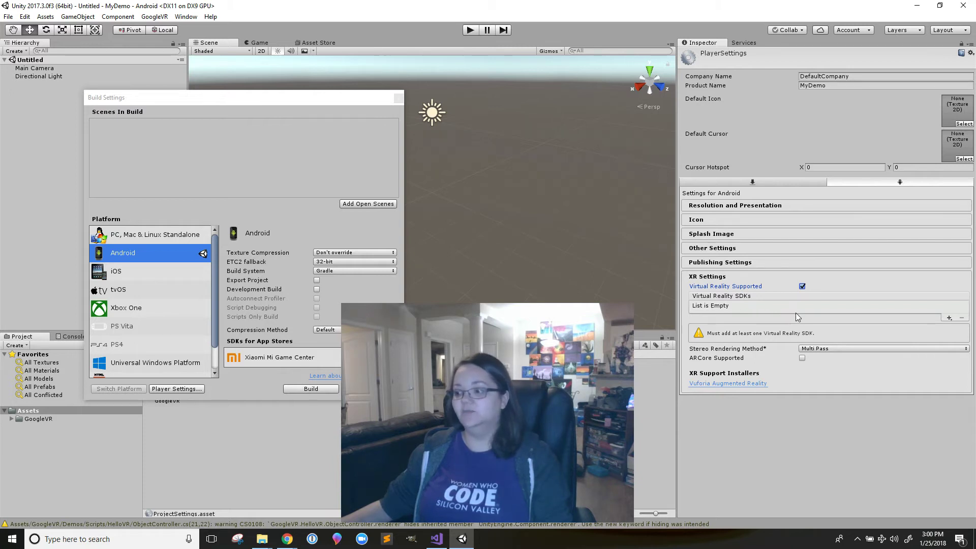
click(949, 318)
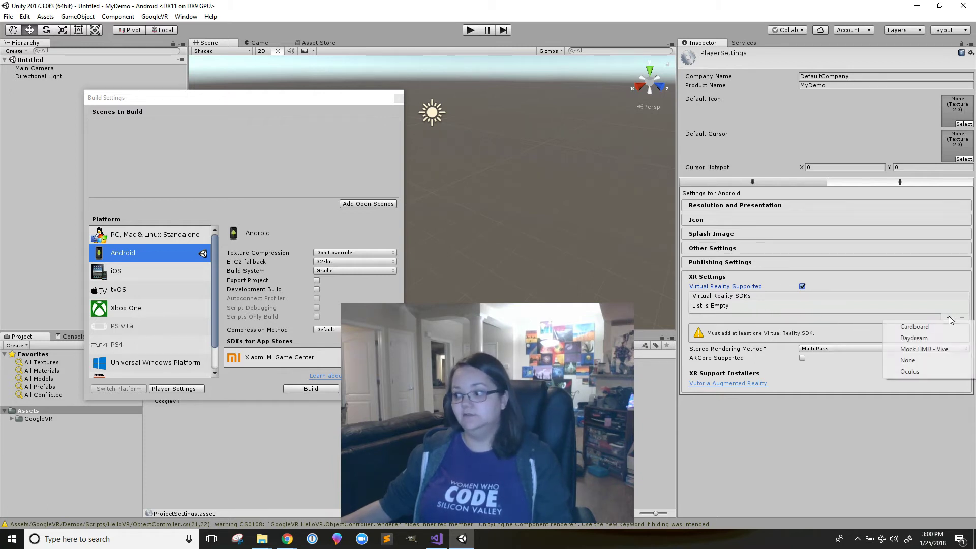
click(904, 329)
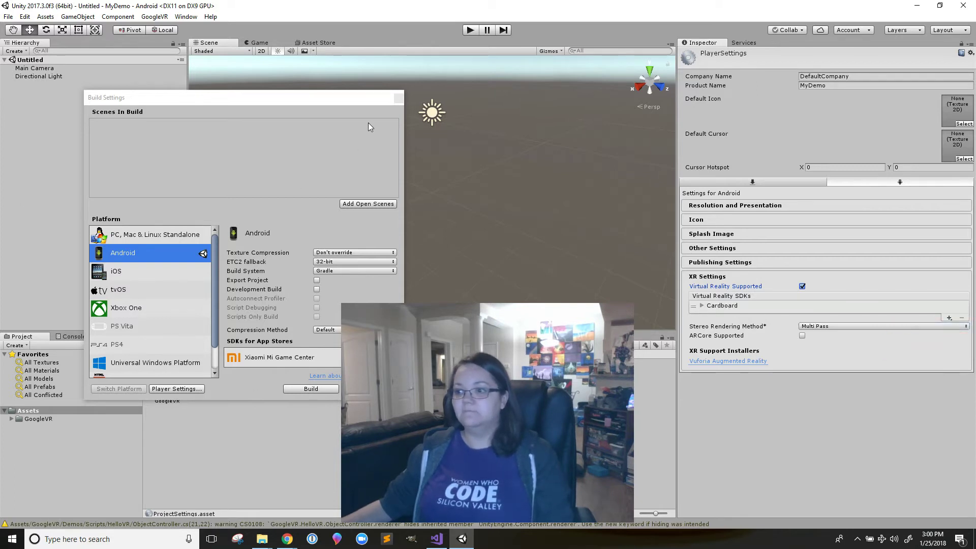
- Close Build Settings and add a Plane 3D object from the Hierarchy menu
click(399, 97)
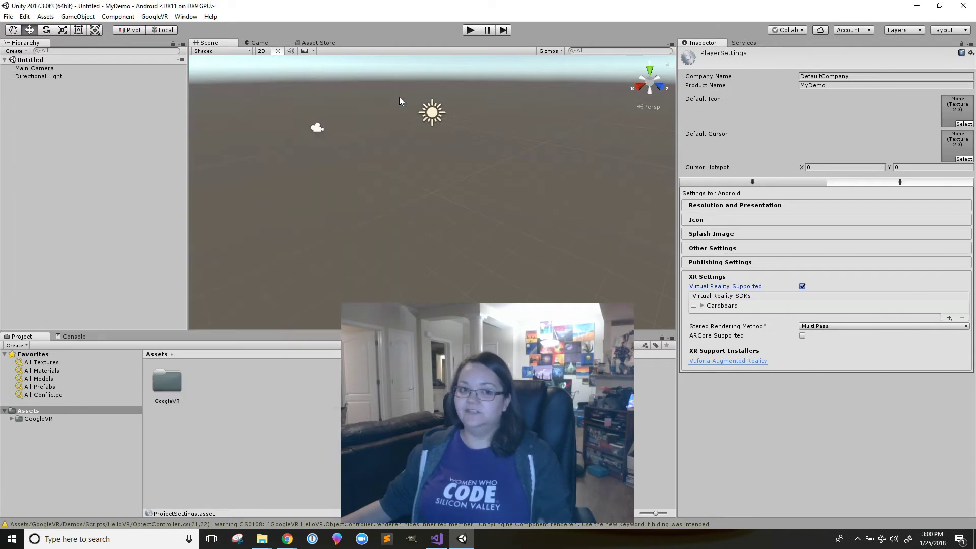
click(39, 136)
right_click(40, 136)
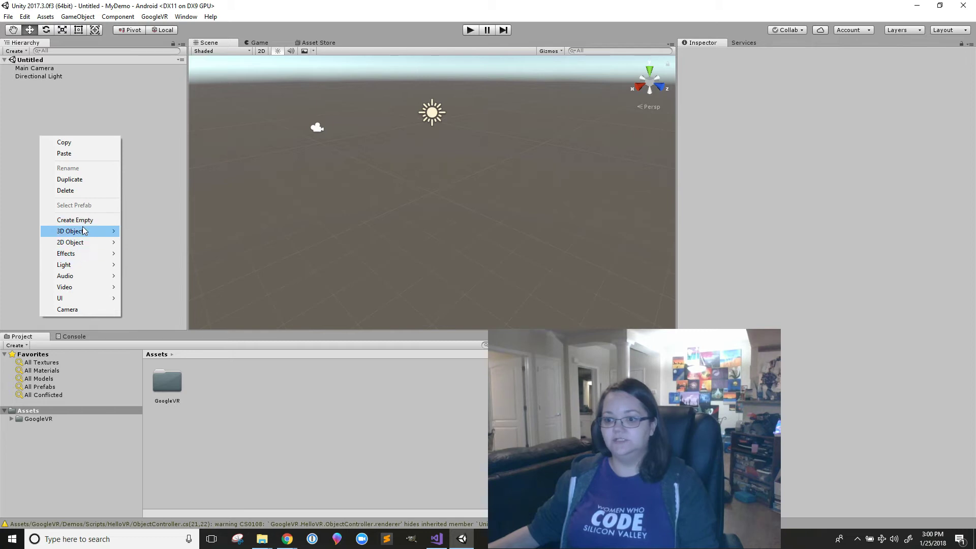
mouse_move(85, 232)
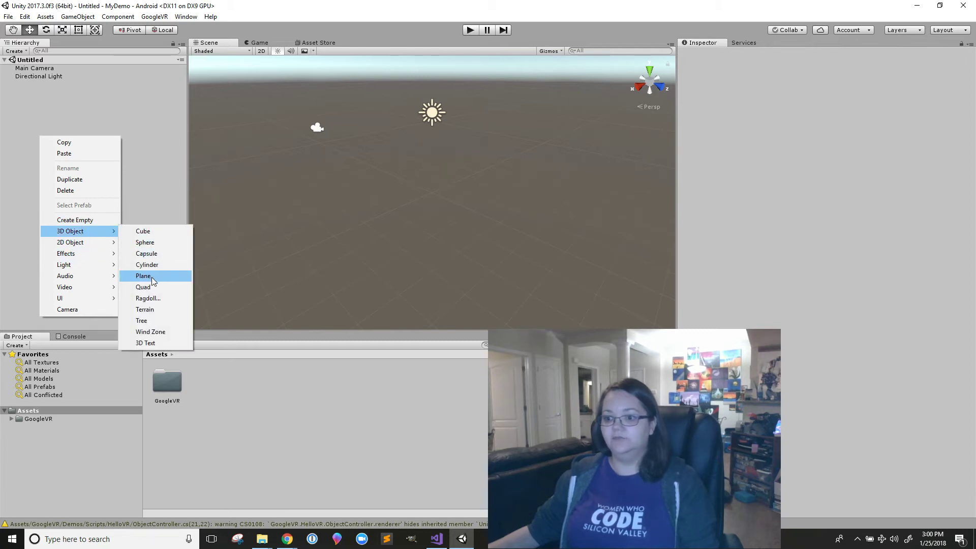
click(152, 277)
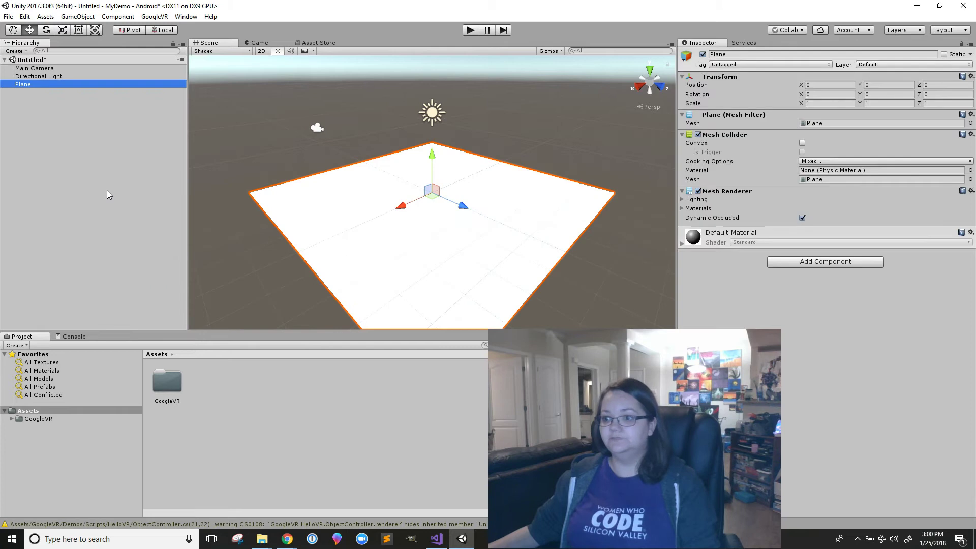
- Create a new material in Assets named GrassMat
click(234, 394)
right_click(234, 395)
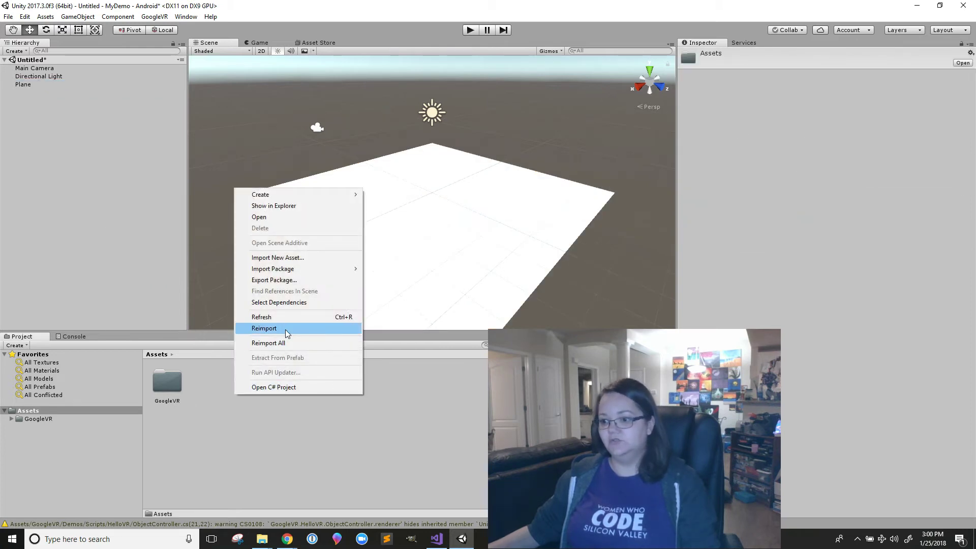
mouse_move(299, 270)
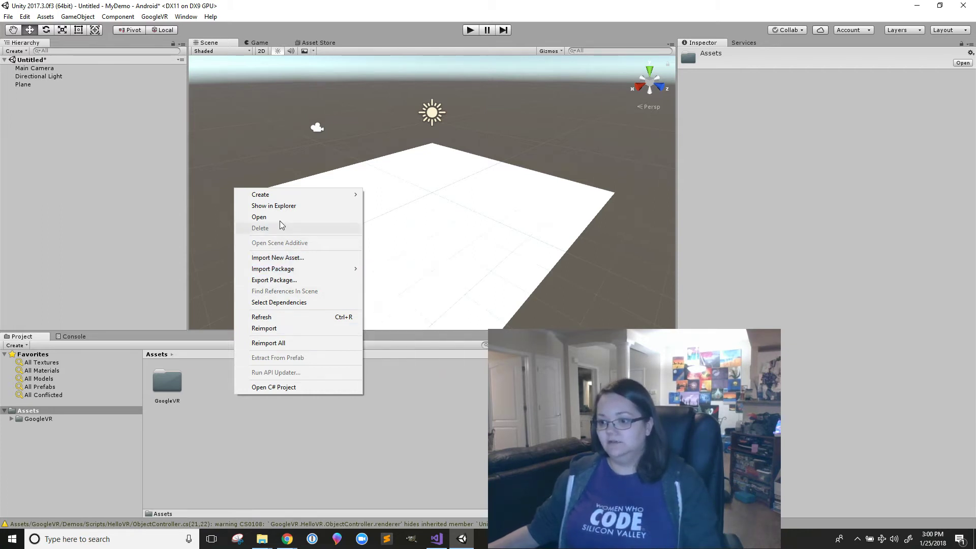
mouse_move(300, 195)
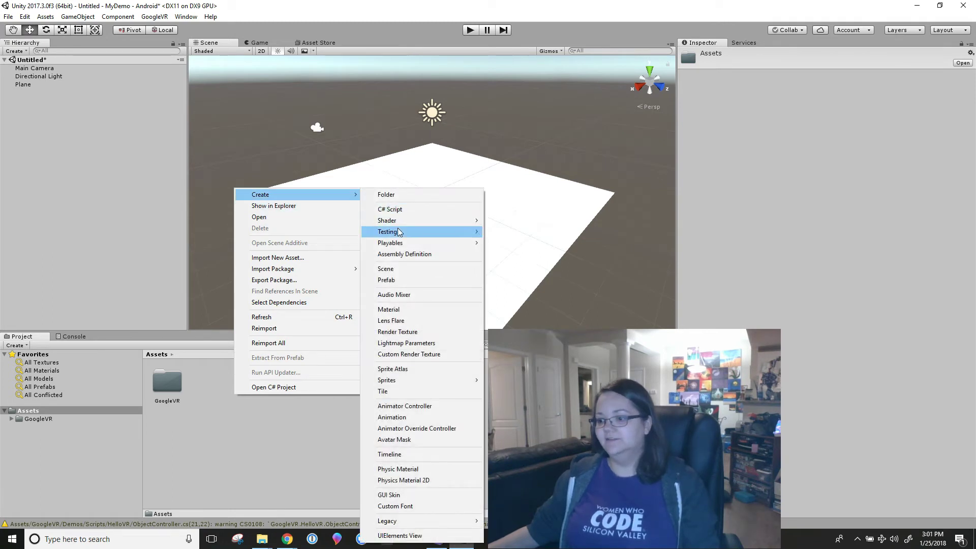
click(411, 309)
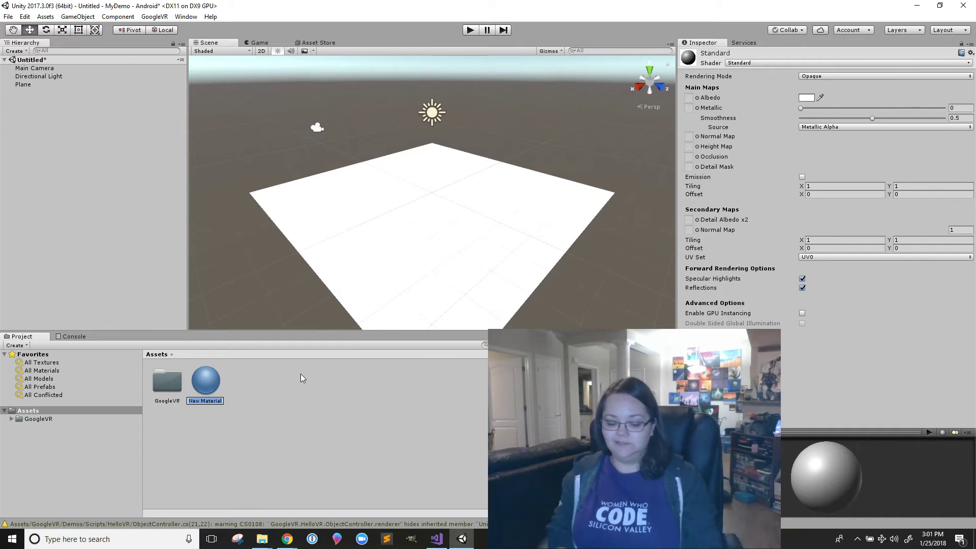
text(GrassMat)
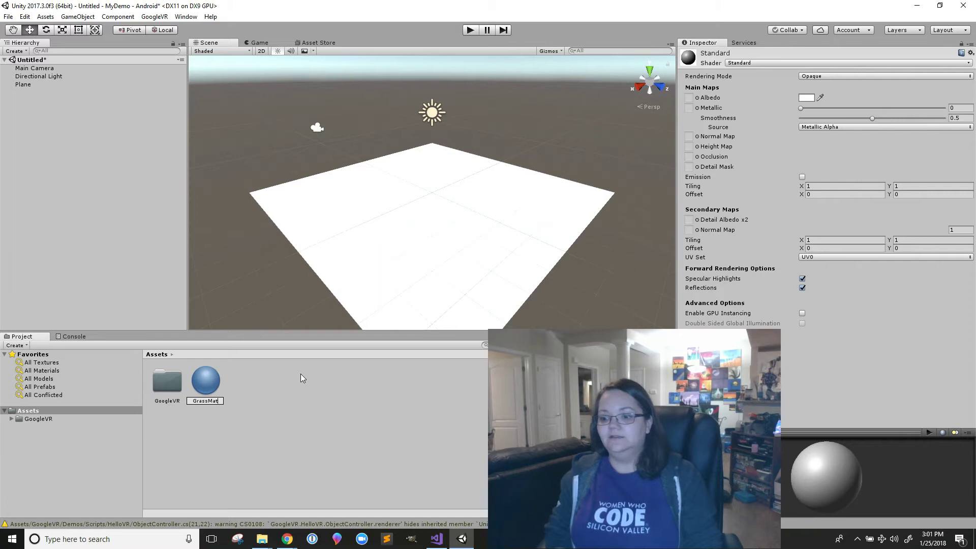
key(Return)
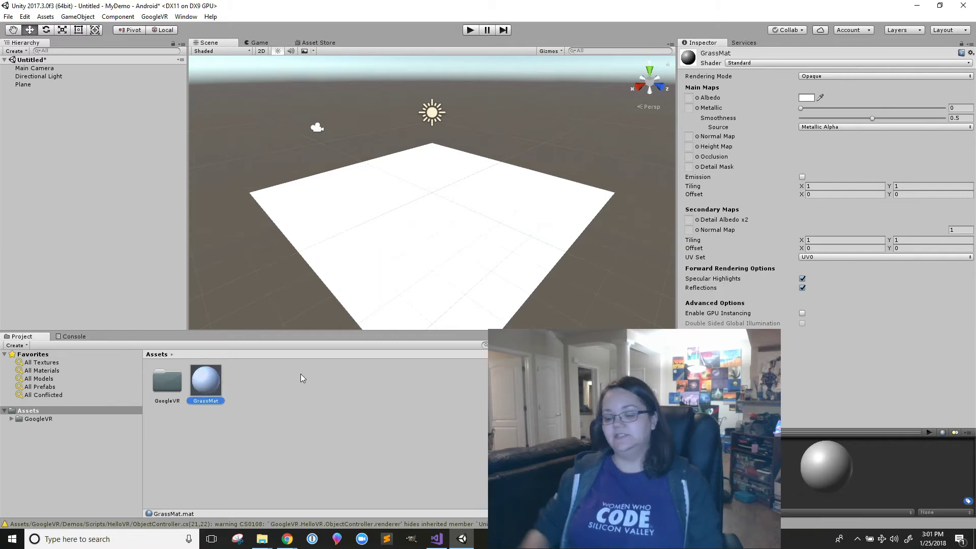
- Set GrassMat's Albedo colour to dark green 296721
click(808, 101)
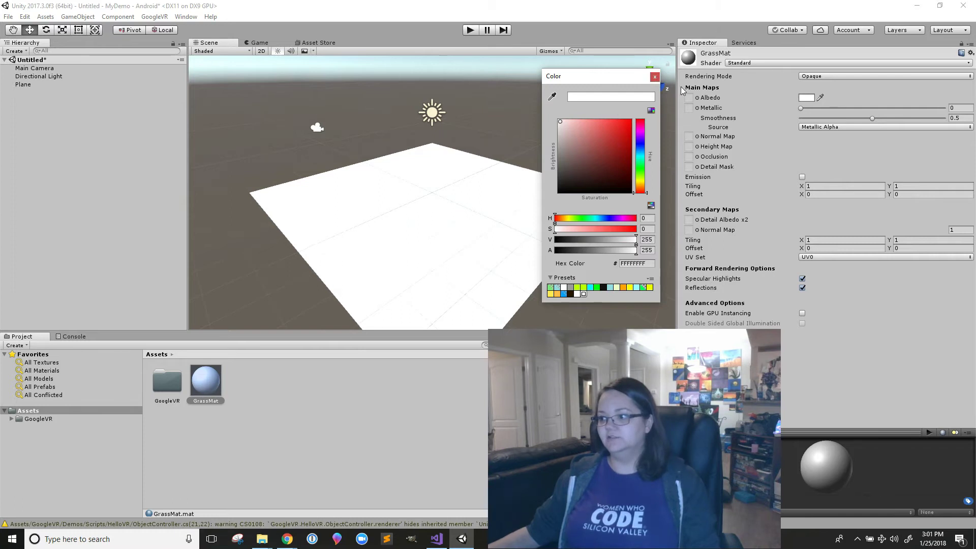
click(654, 77)
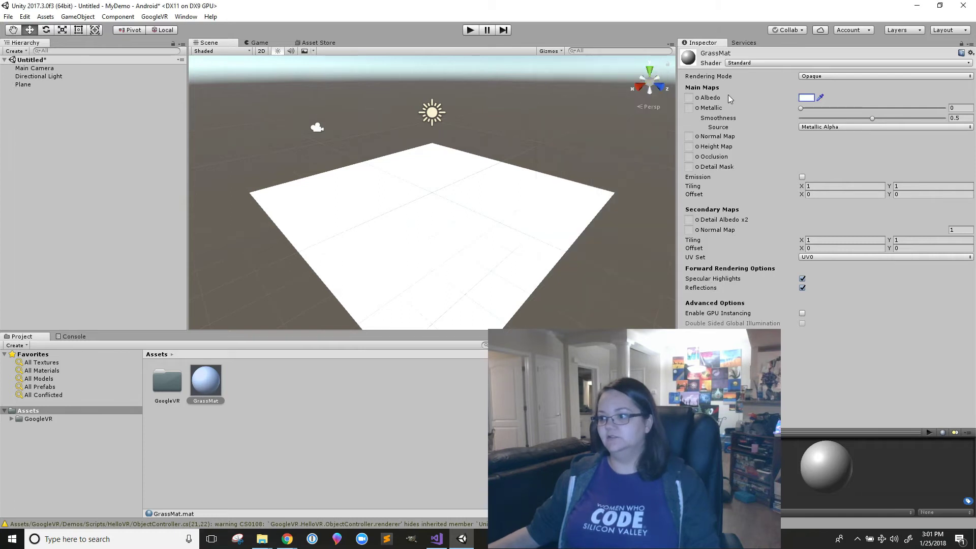
click(806, 98)
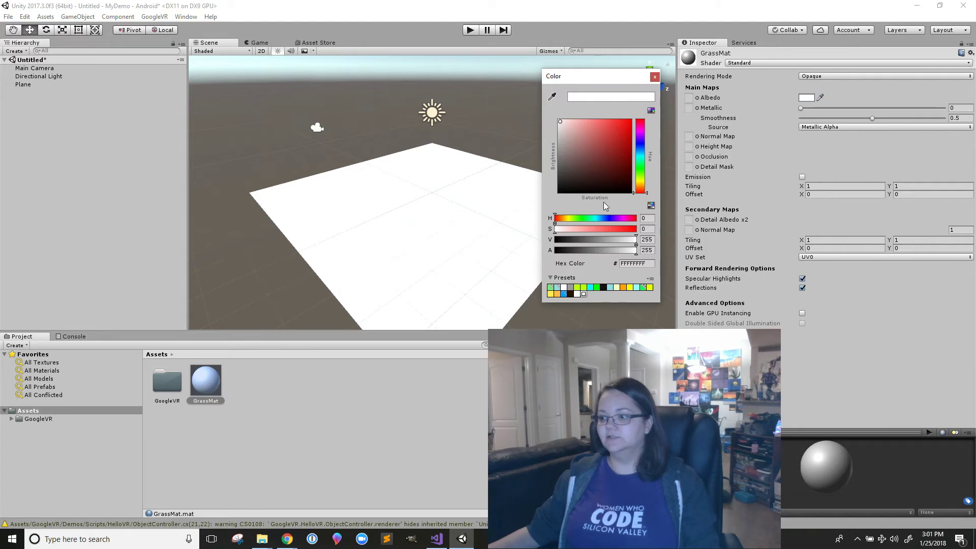
click(639, 171)
mouse_move(610, 169)
mouse_down()
mouse_move(616, 150)
mouse_move(607, 163)
mouse_up()
click(654, 77)
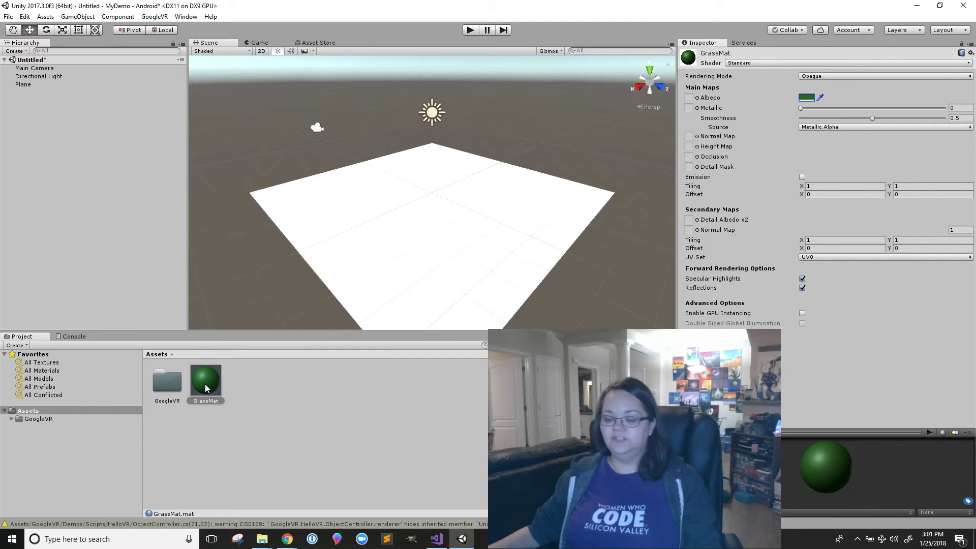
- Assign GrassMat as the Plane's material so the ground turns green
click(32, 84)
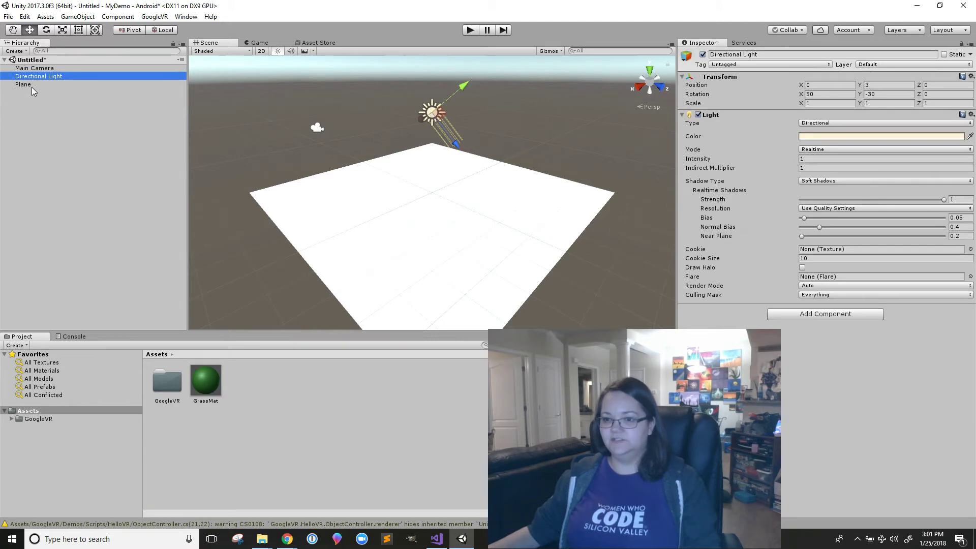
click(207, 384)
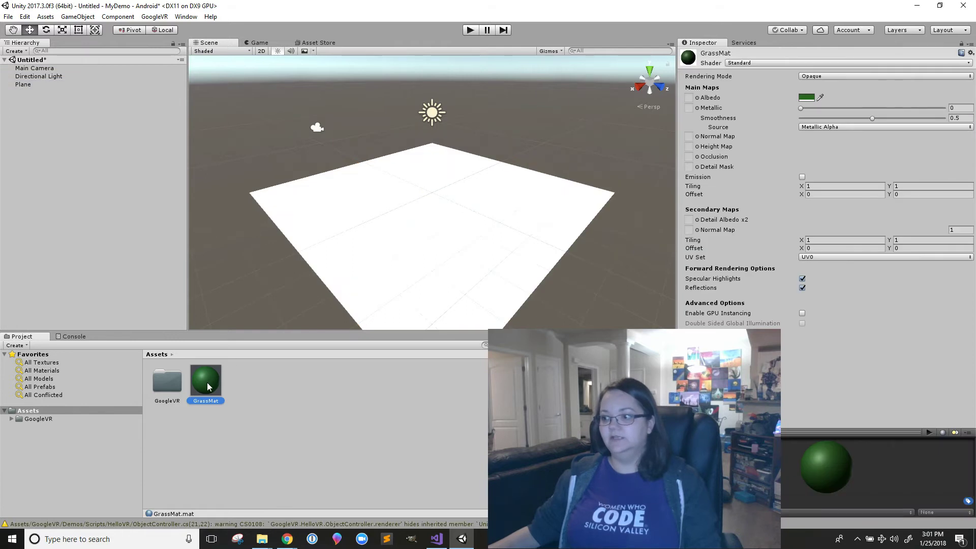
mouse_move(208, 386)
mouse_down()
mouse_move(442, 234)
mouse_move(218, 394)
mouse_up()
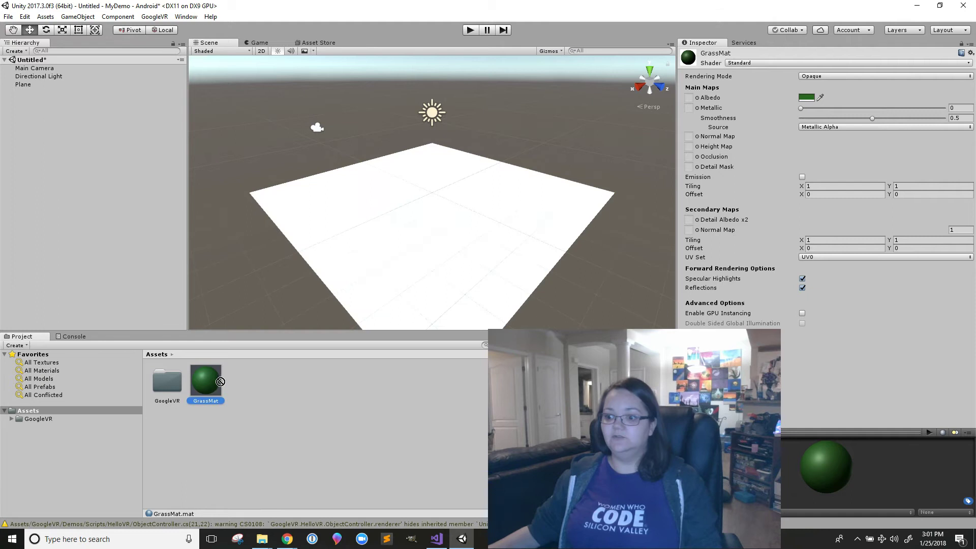
click(23, 85)
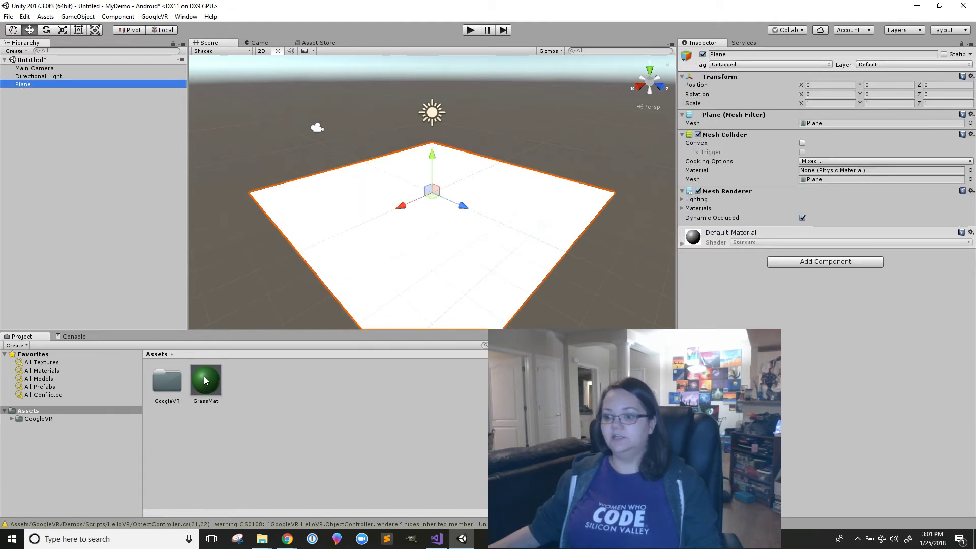
drag(206, 380, 782, 349)
drag(446, 231, 259, 200)
click(71, 151)
- Add a Cube and move it to about -2.9, 0.77, 3.44 above the plane's far right
right_click(71, 151)
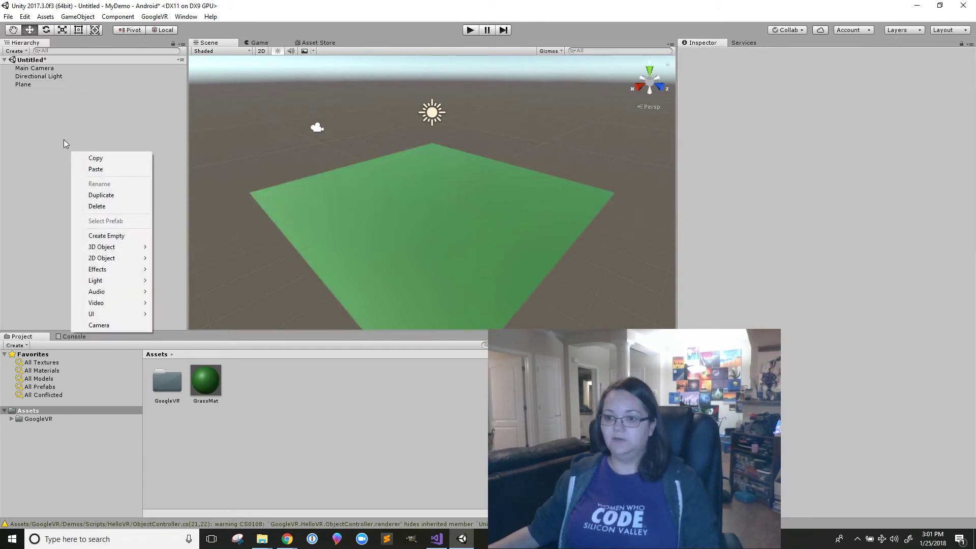
mouse_move(120, 247)
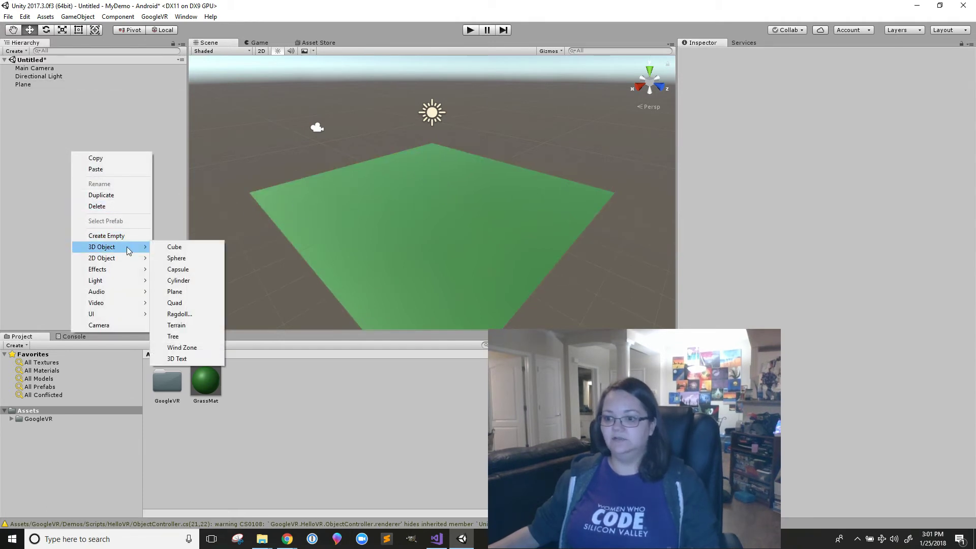
click(164, 247)
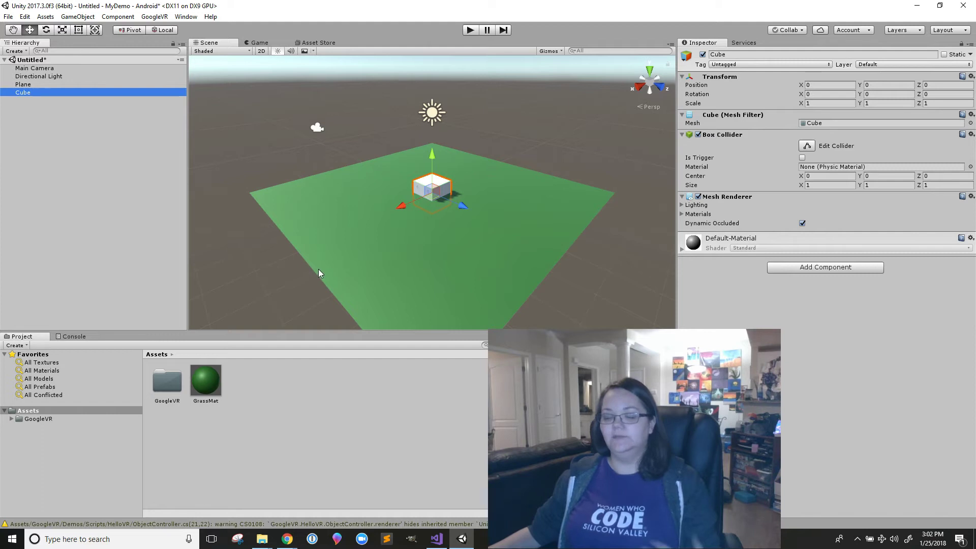
click(462, 206)
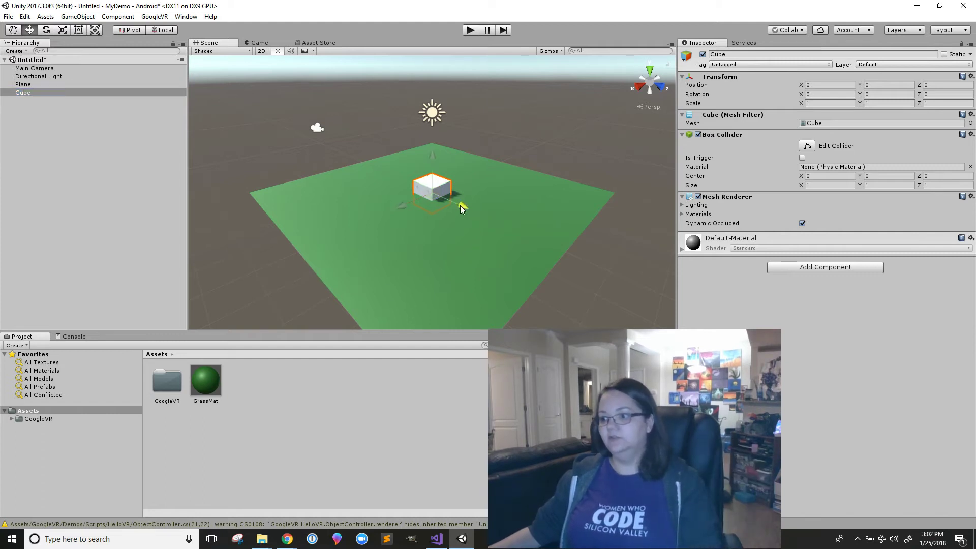
drag(462, 206, 551, 225)
drag(564, 166, 567, 145)
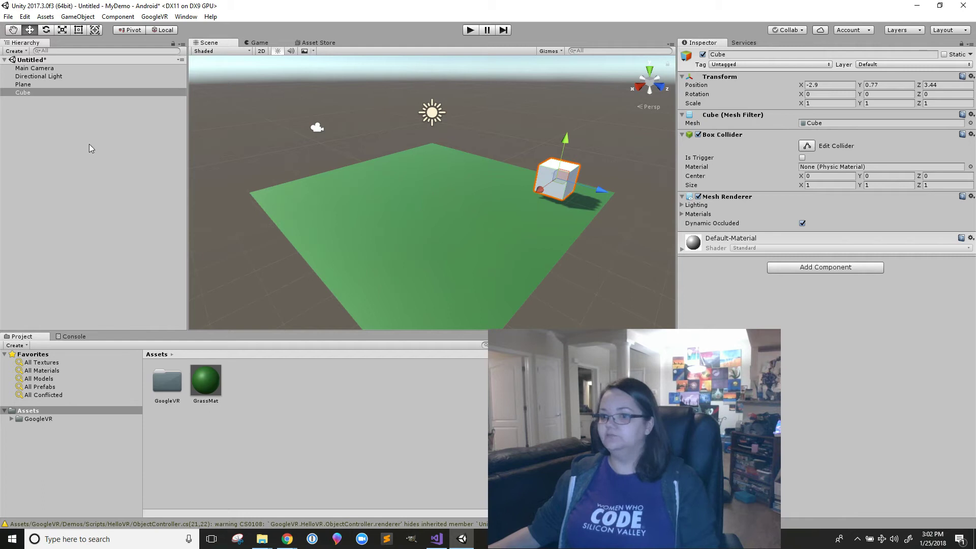
click(36, 115)
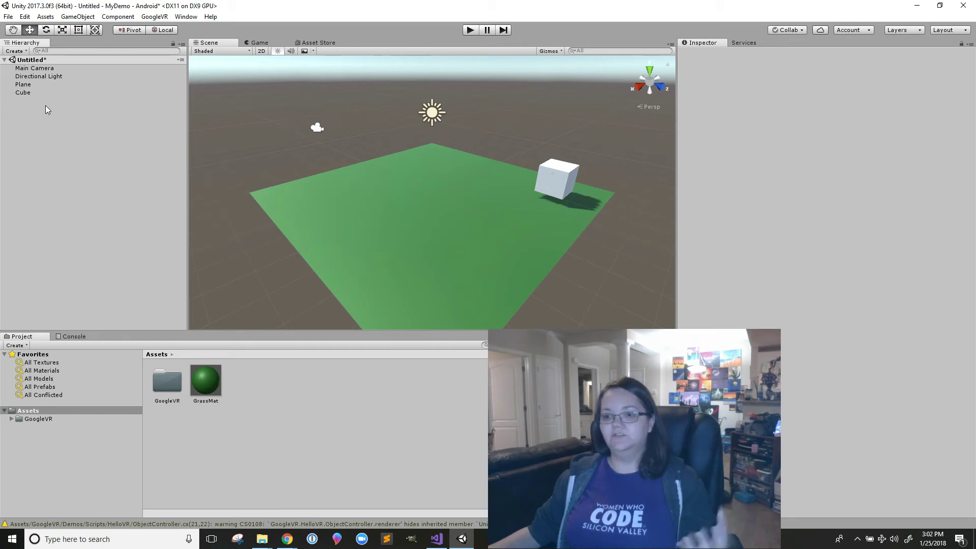
- Create an empty object in the scene and rename it Player
right_click(38, 126)
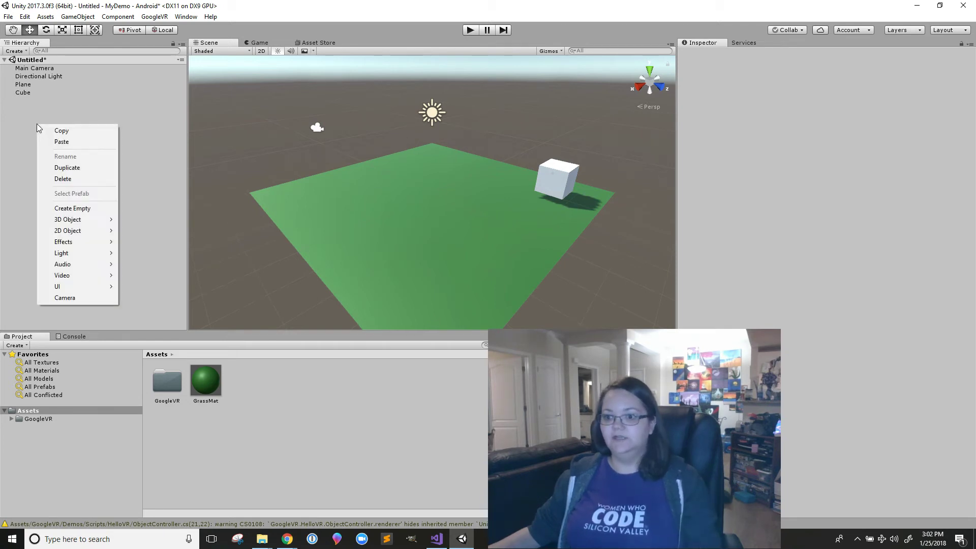
click(77, 209)
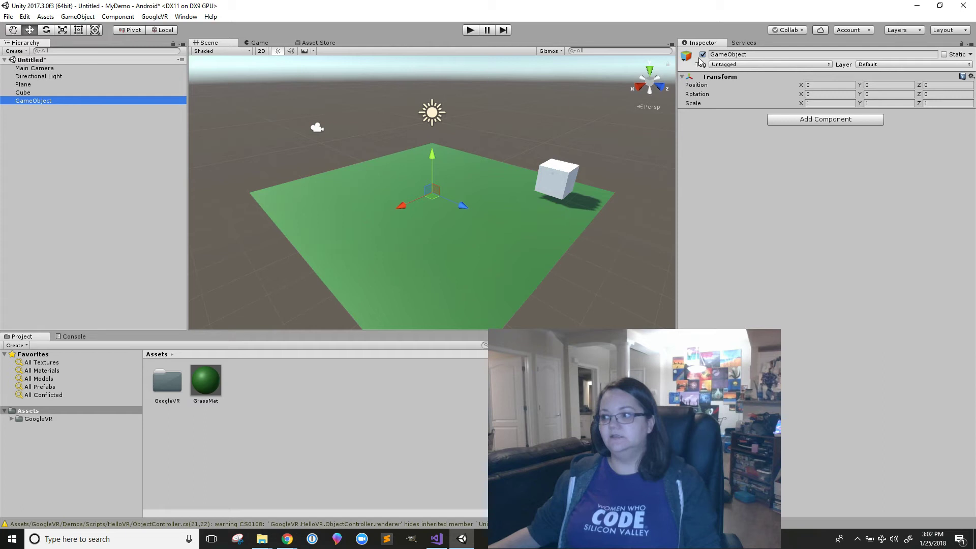
click(751, 55)
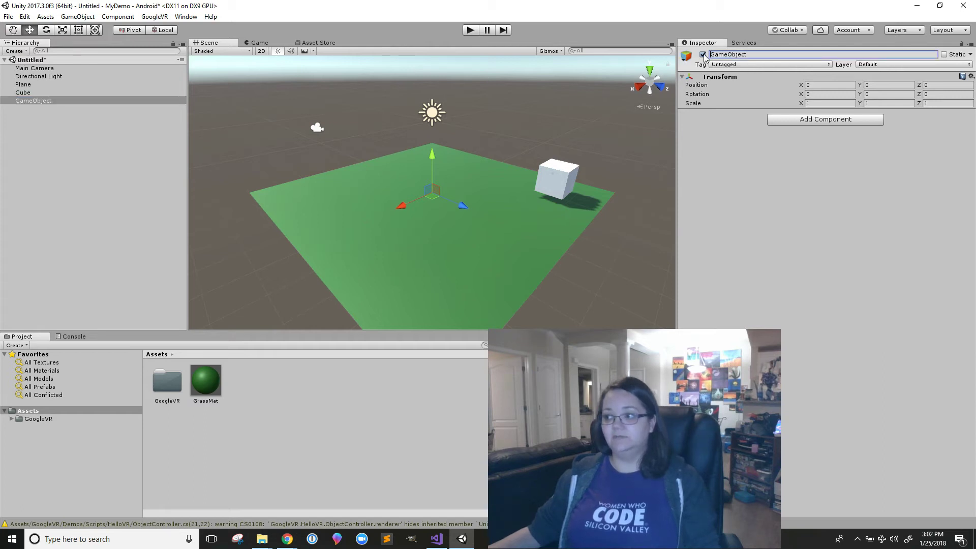
drag(764, 57, 704, 56)
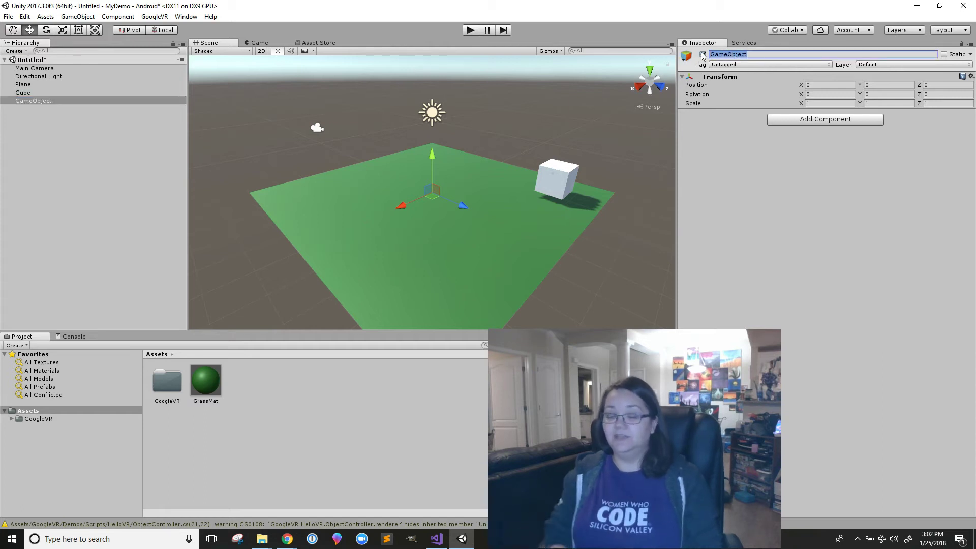
text(Player)
key(Return)
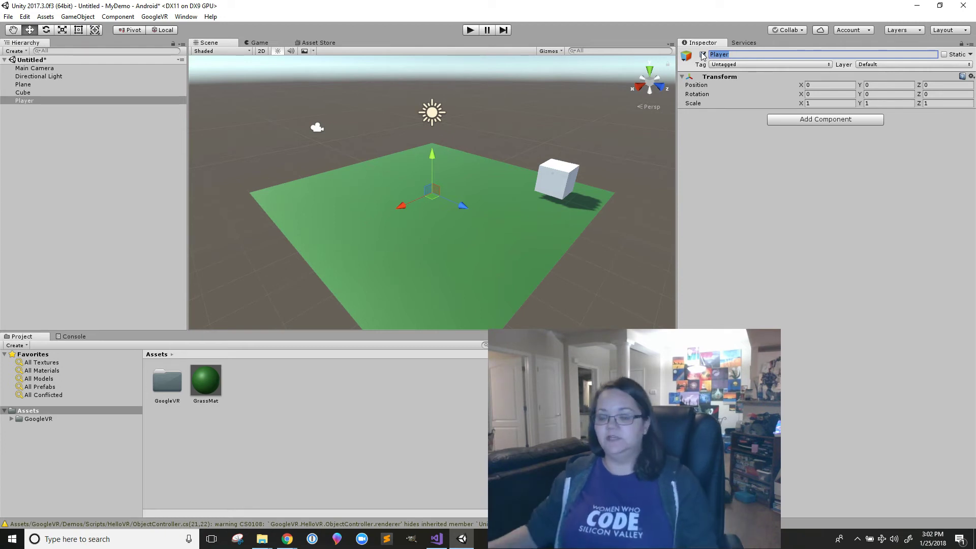
- Set Player's Transform Position Y to 1.6
click(878, 85)
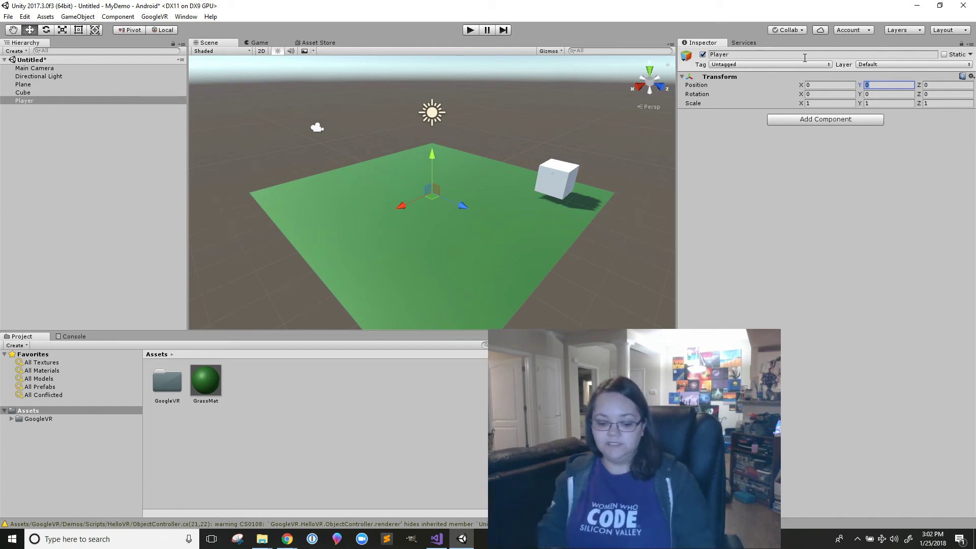
text(1.6)
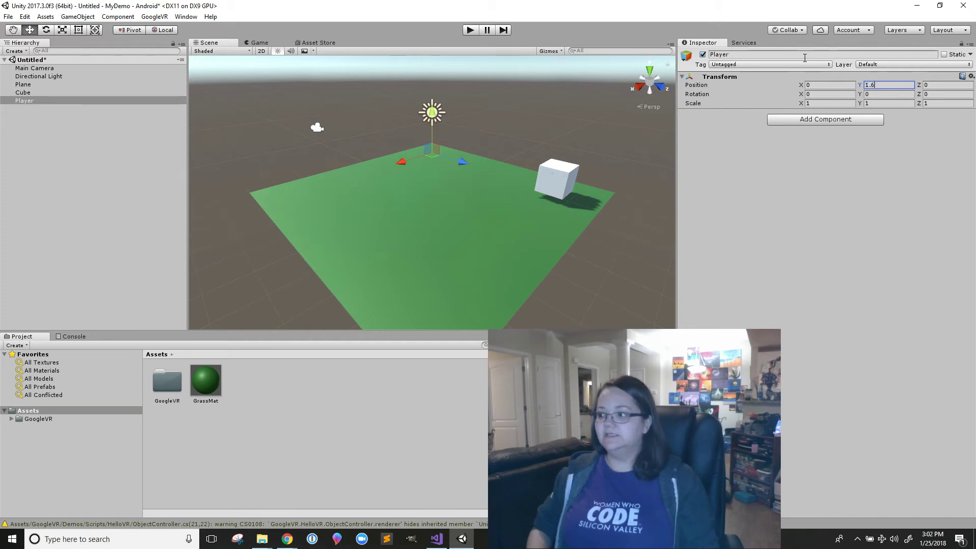
click(807, 165)
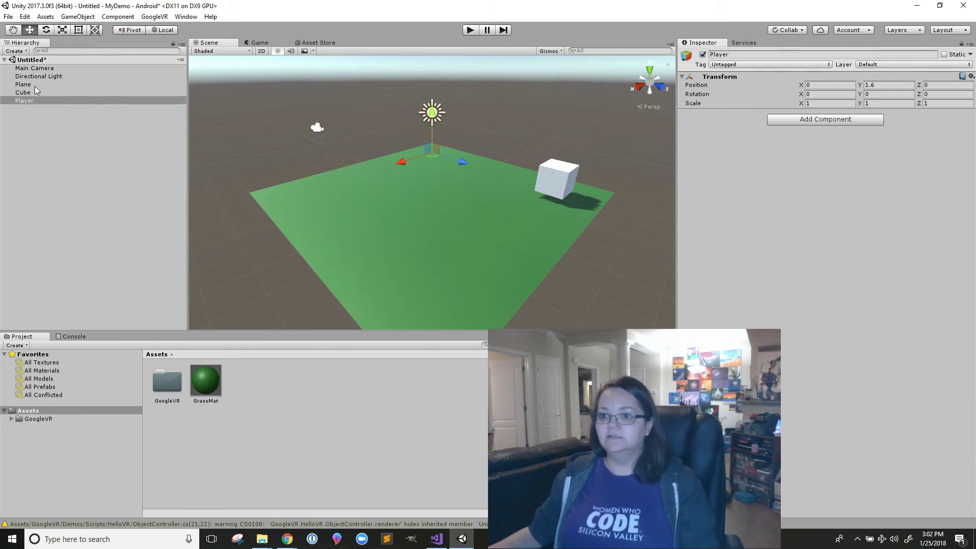
- Parent Main Camera under Player and reset the camera's Transform to zero
click(36, 69)
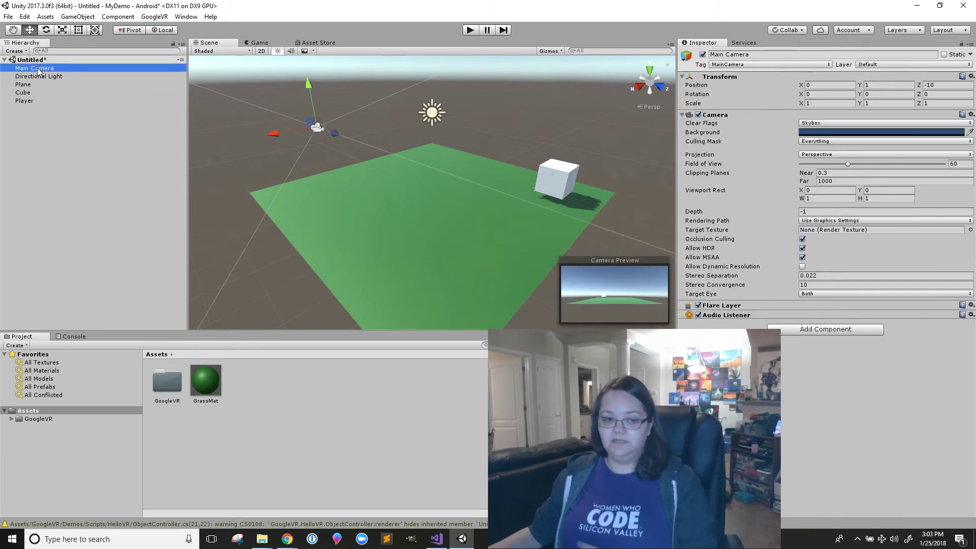
drag(38, 69, 25, 99)
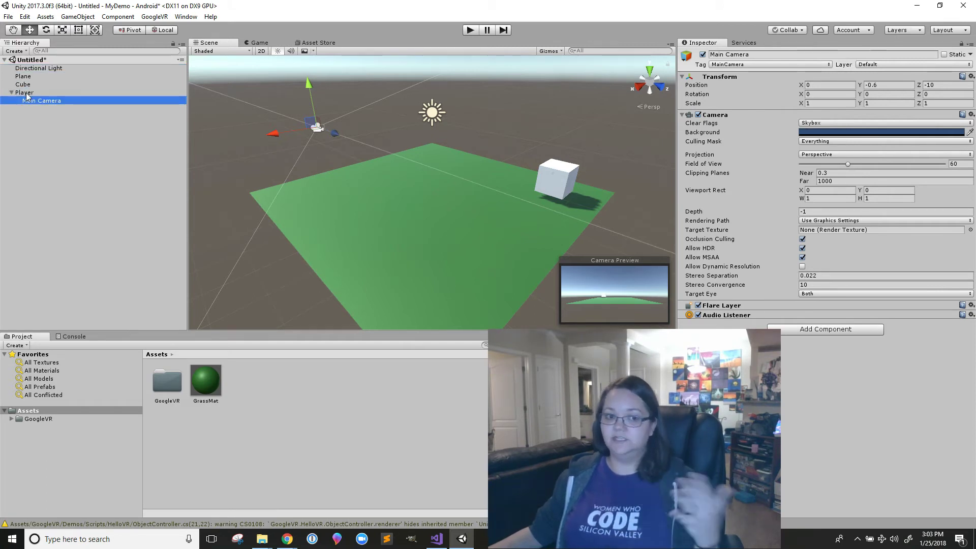
click(26, 93)
click(29, 98)
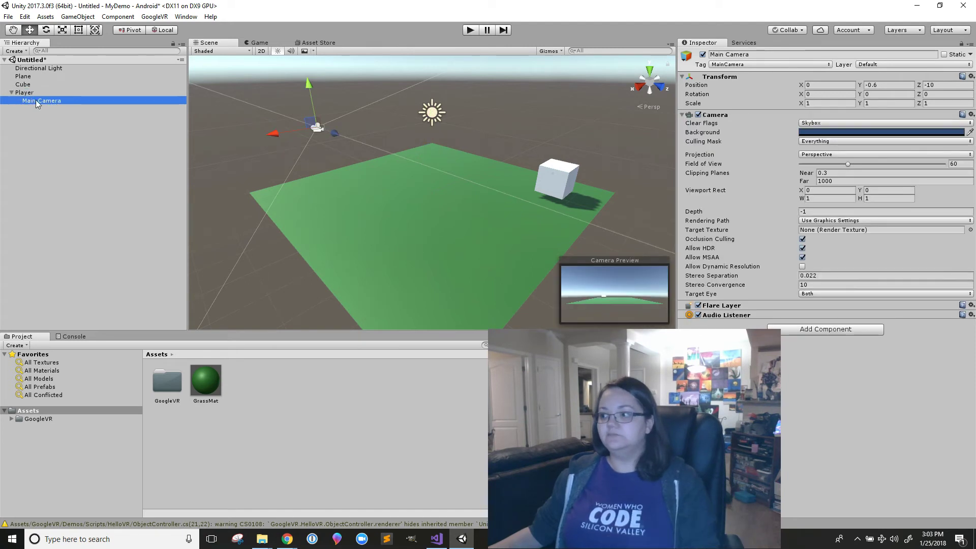
click(972, 76)
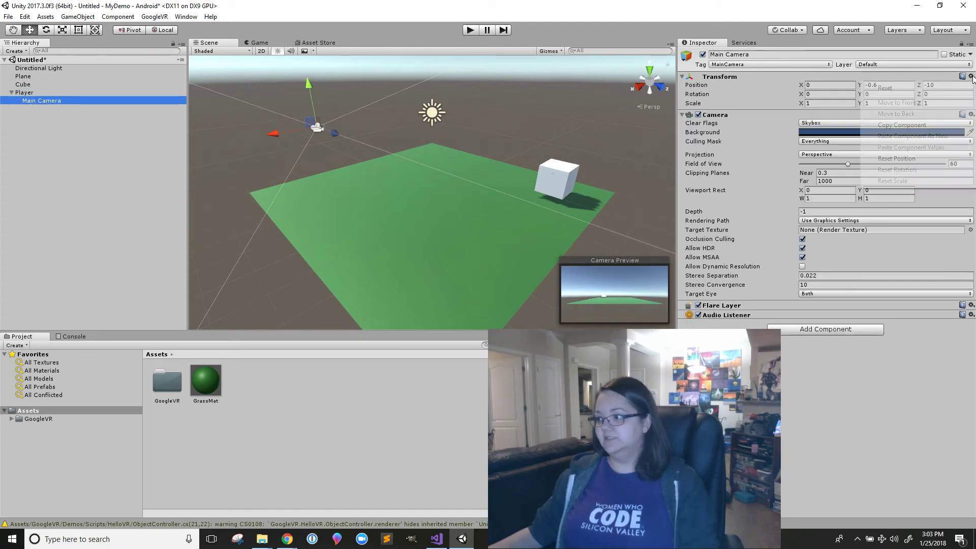
click(911, 90)
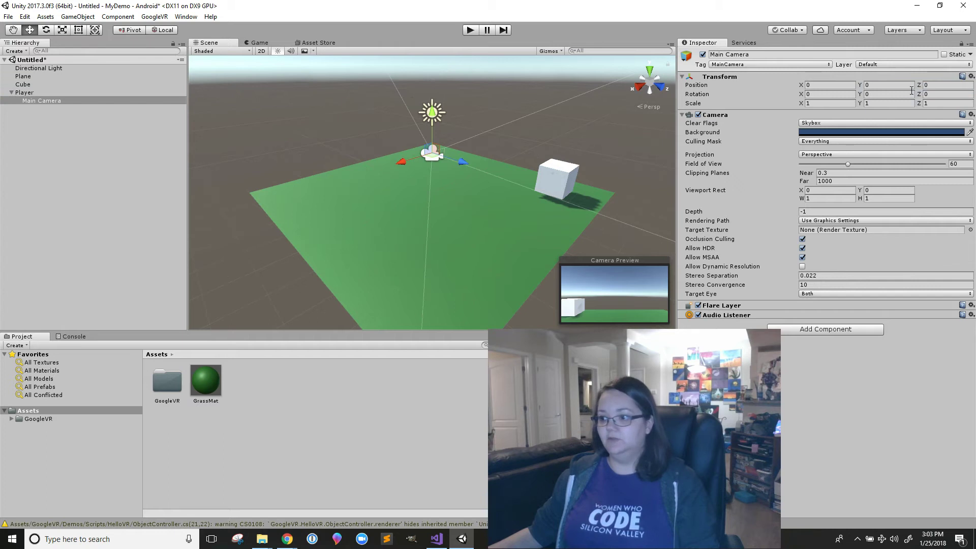
- Nudge the Player object slightly along the X axis
click(34, 94)
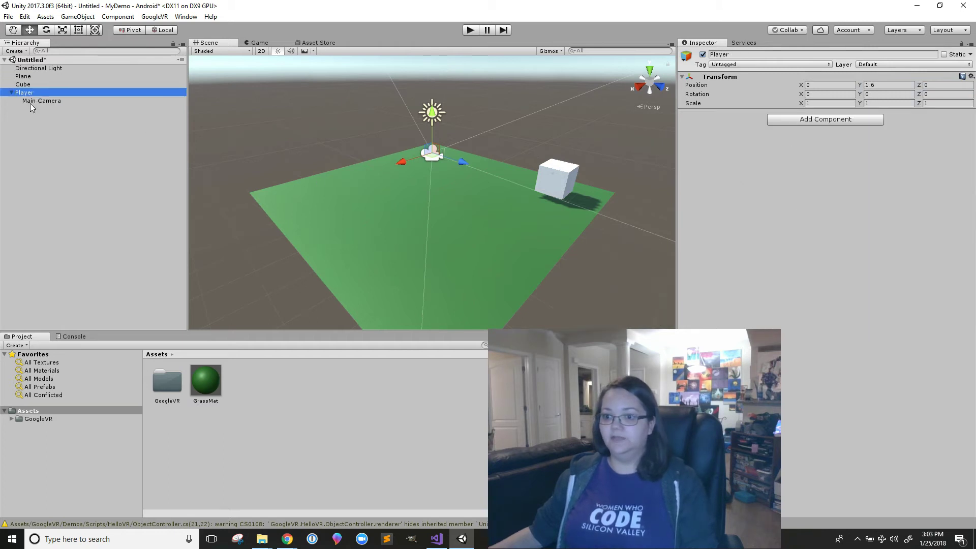
mouse_move(407, 169)
mouse_down()
mouse_move(322, 185)
mouse_move(398, 166)
mouse_up()
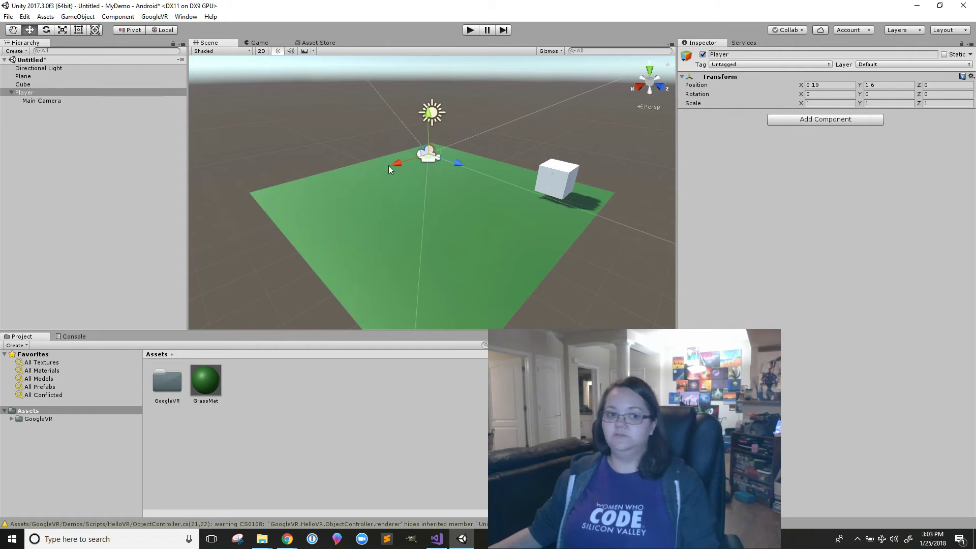
click(56, 125)
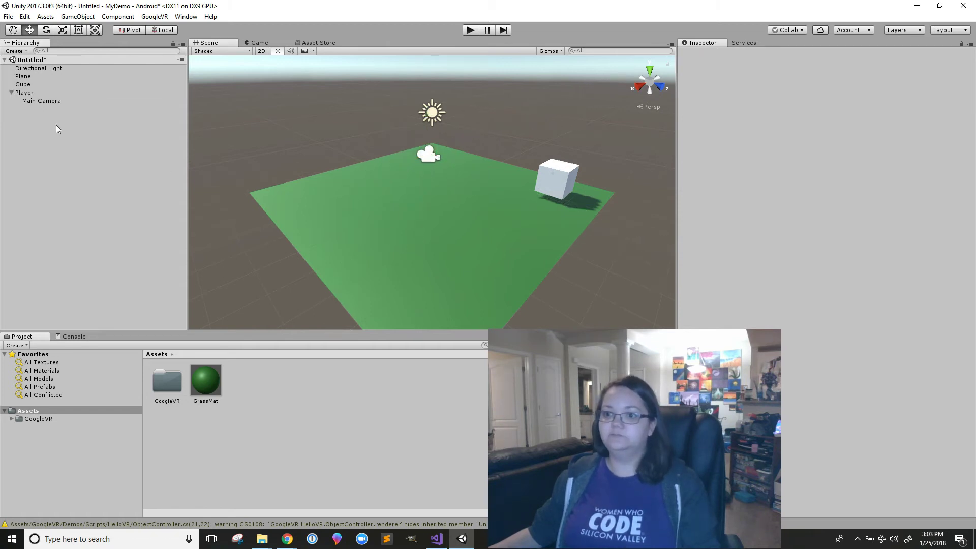
- Place the GvrReticlePointer prefab as a child of the Main Camera
click(43, 101)
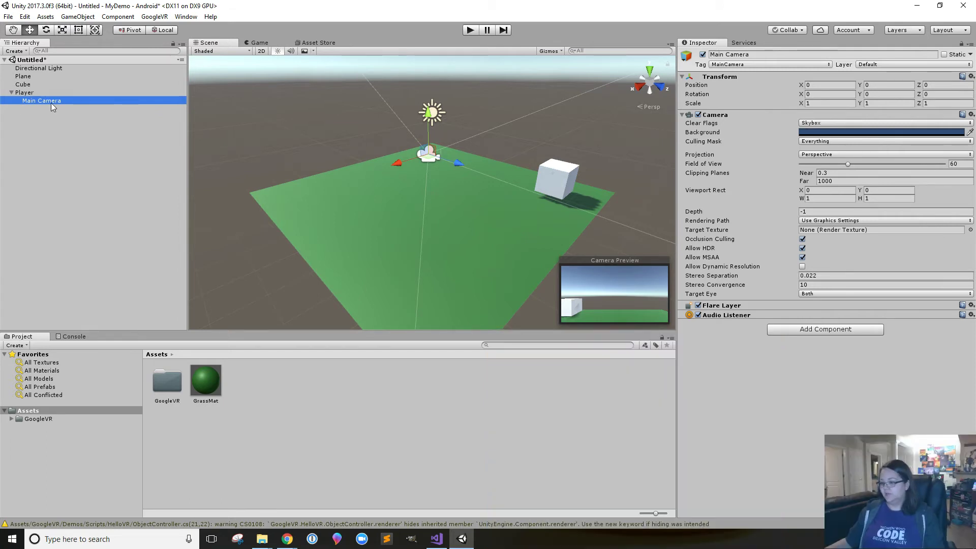
click(512, 344)
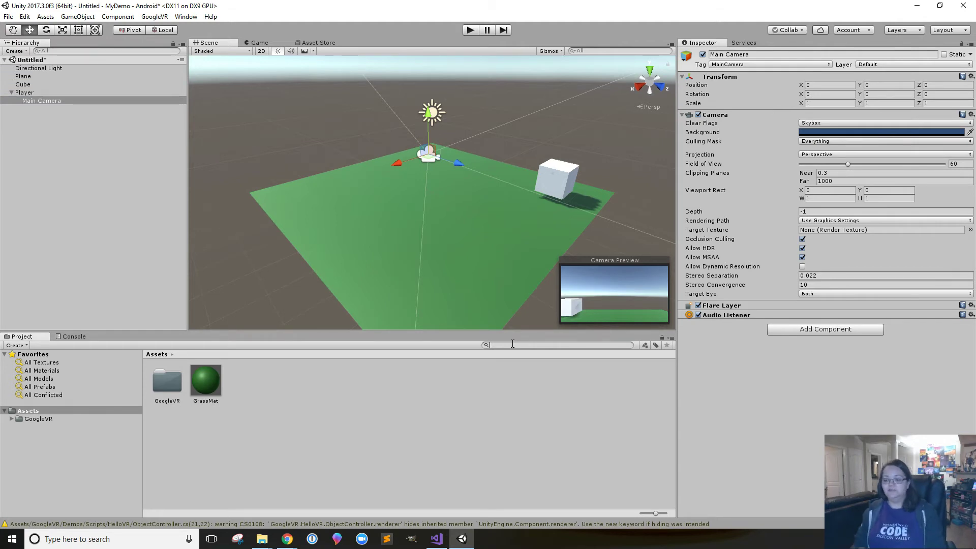
text(G)
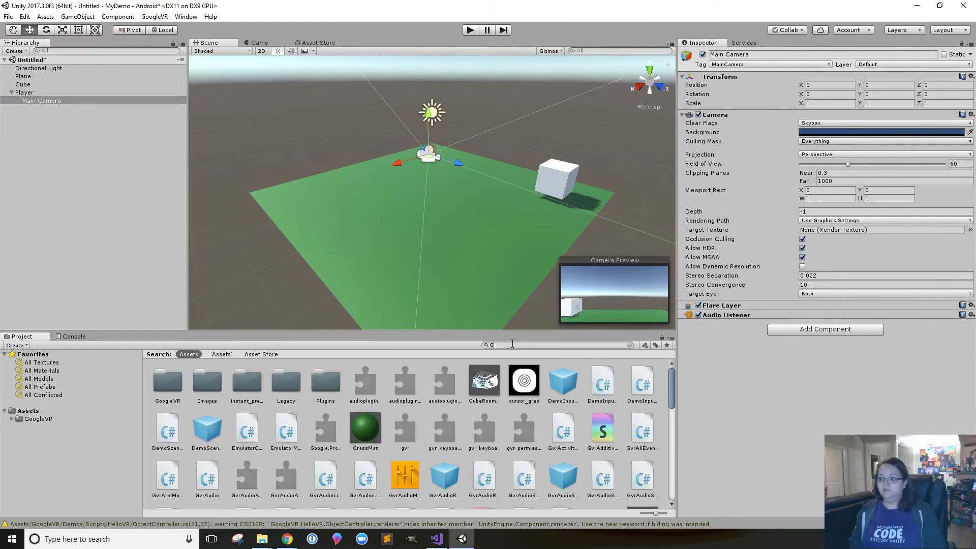
text(v)
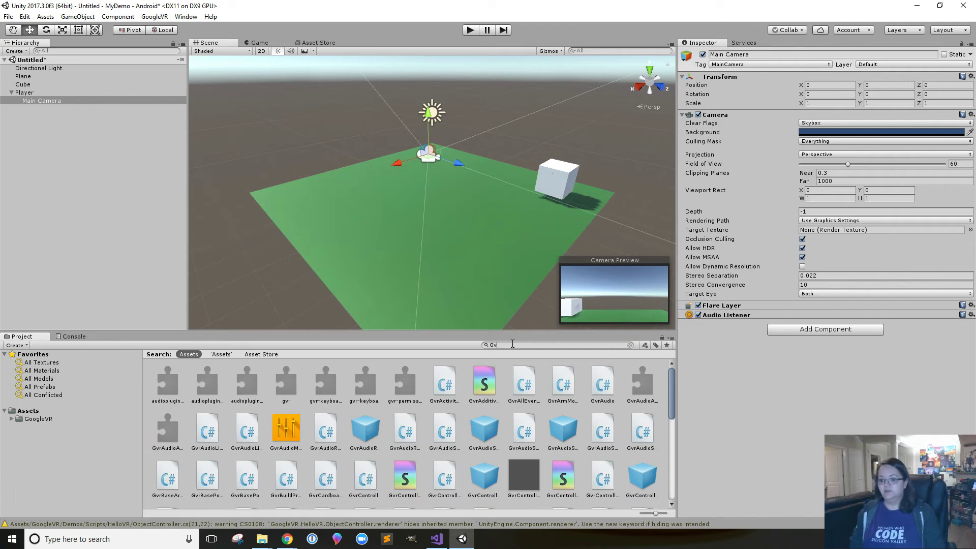
text(rReticle)
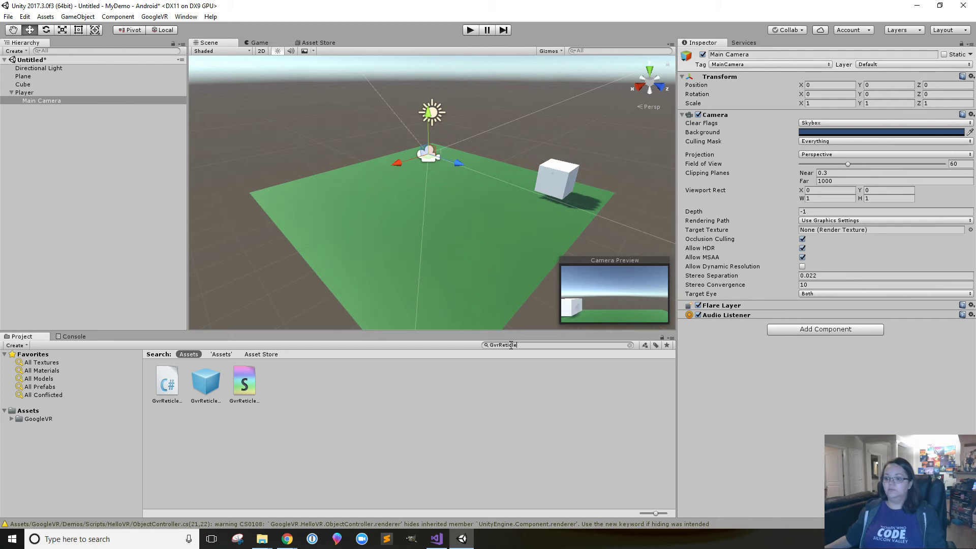
click(203, 382)
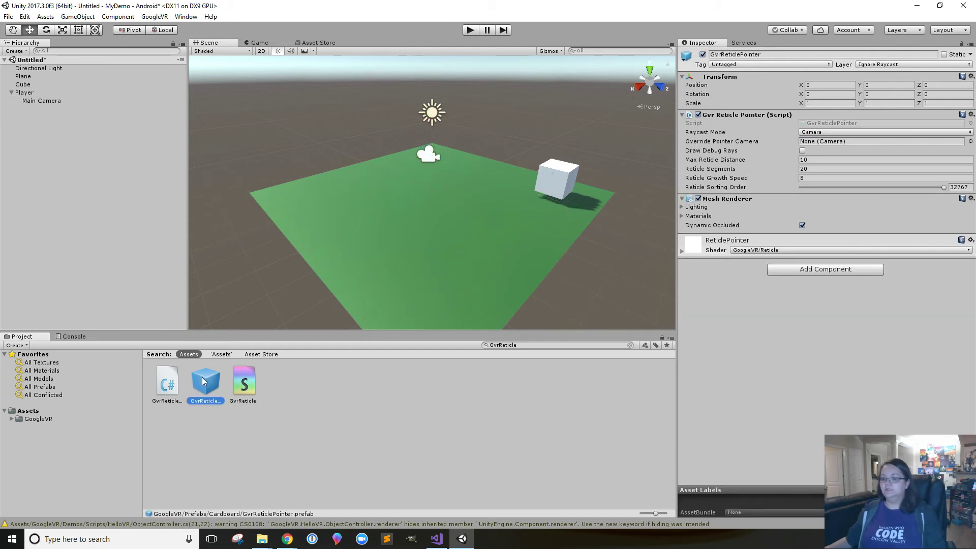
drag(203, 382, 52, 104)
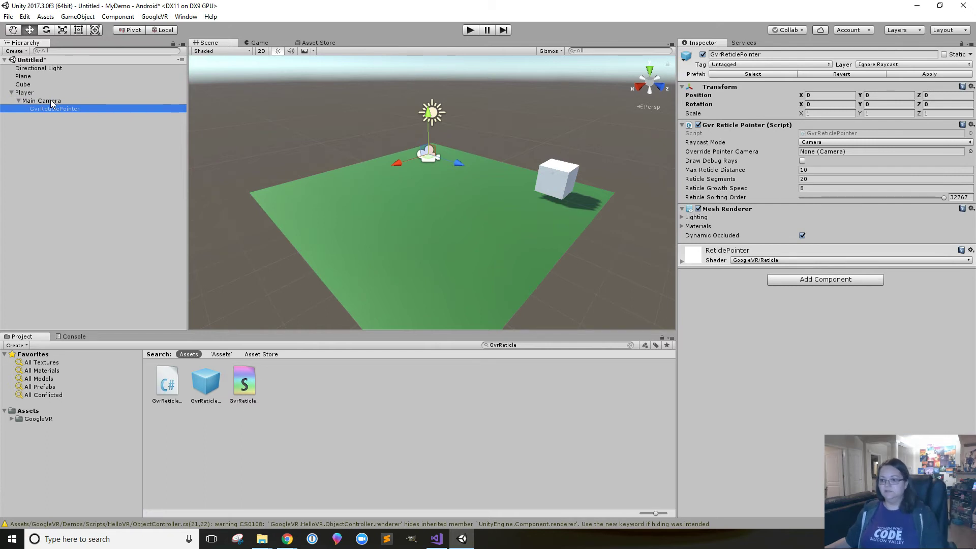
- Add a Gvr Pointer Physics Raycaster component to the Main Camera
click(52, 103)
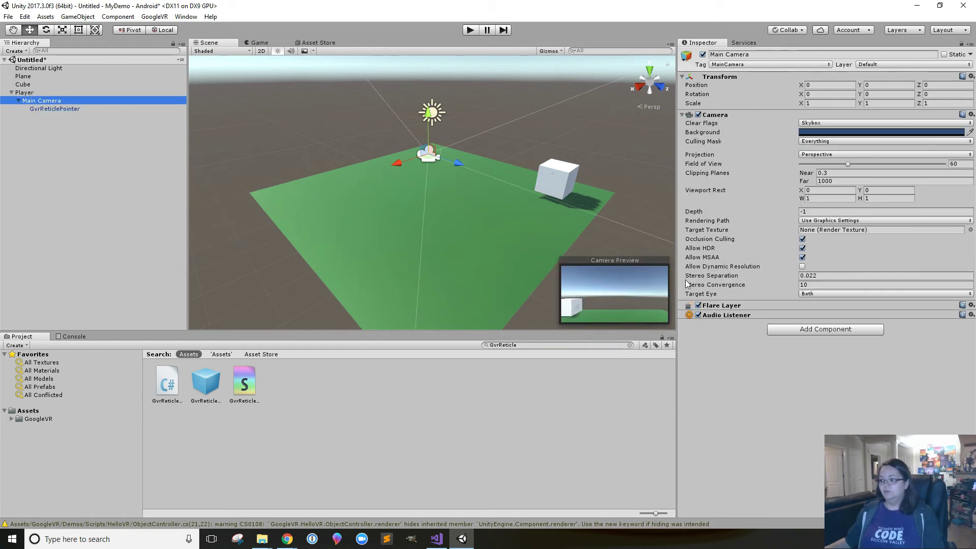
click(825, 330)
text(G)
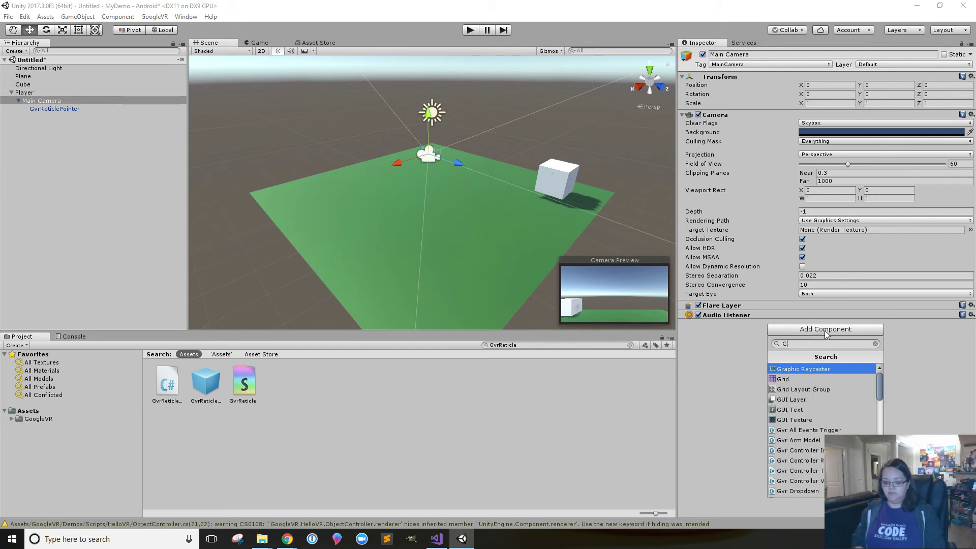
text(vrPointerPh)
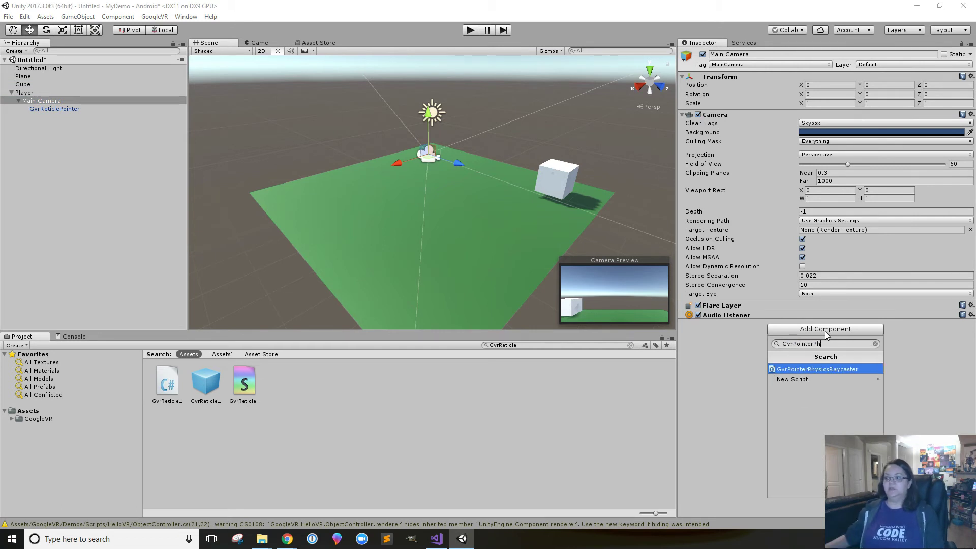
click(821, 369)
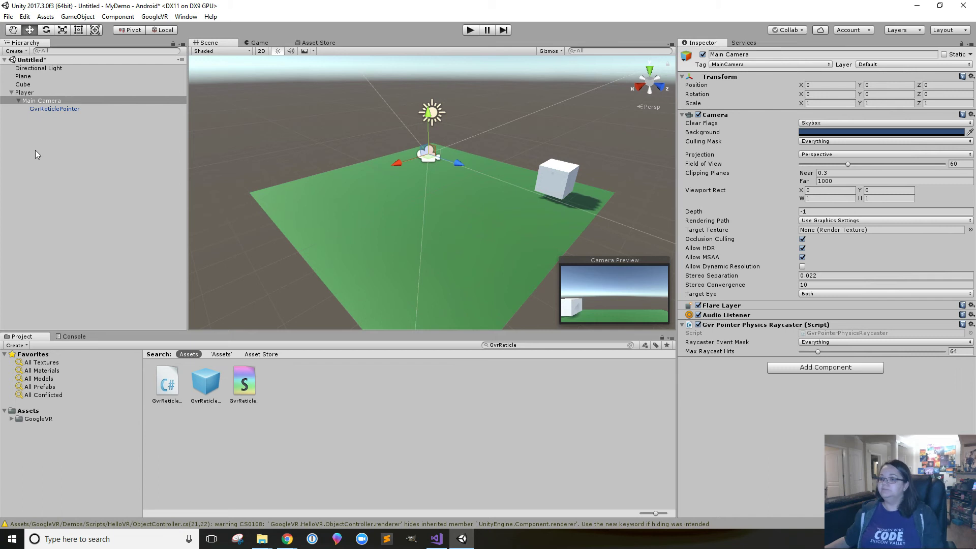
- Search the Project for GvrEditor and drag the GvrEditorEmulator prefab into the Hierarchy root
click(25, 125)
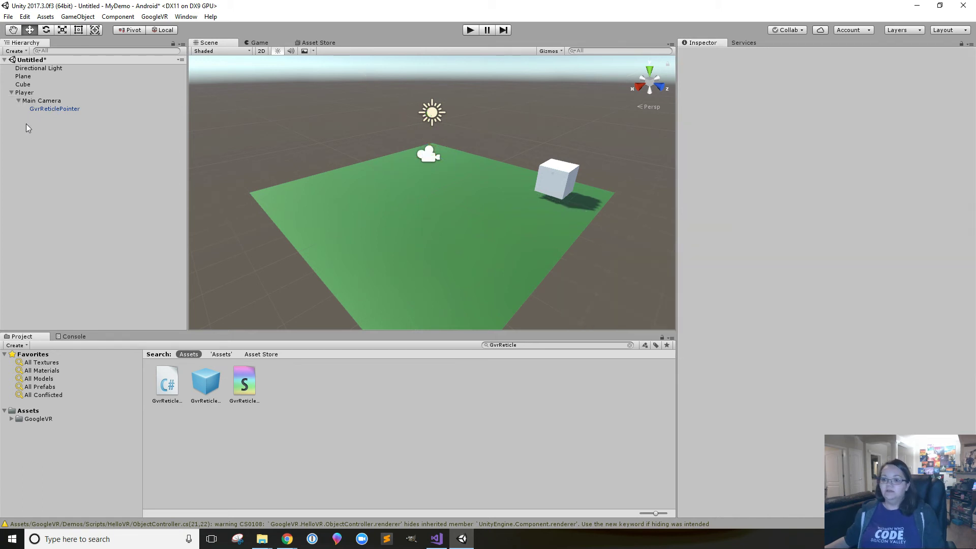
click(12, 94)
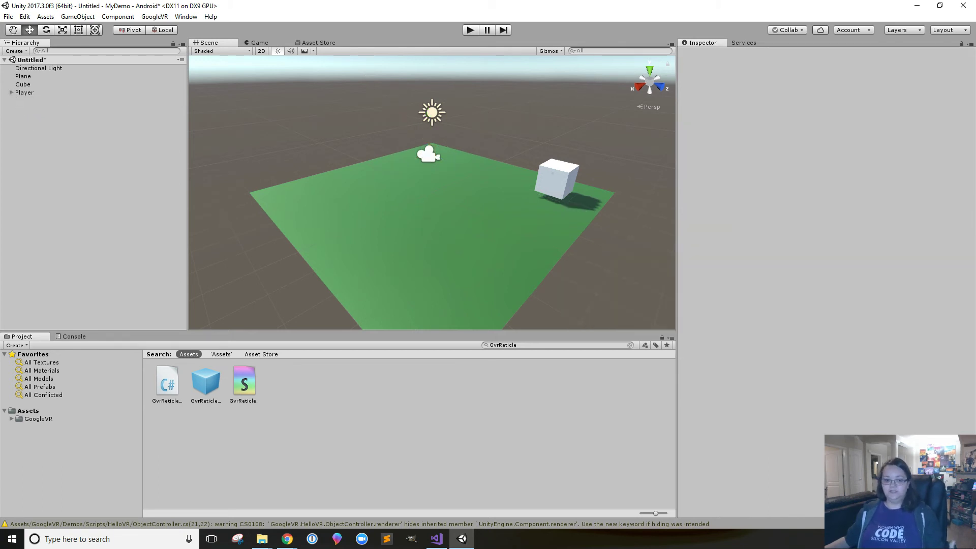
click(561, 346)
text(Gv)
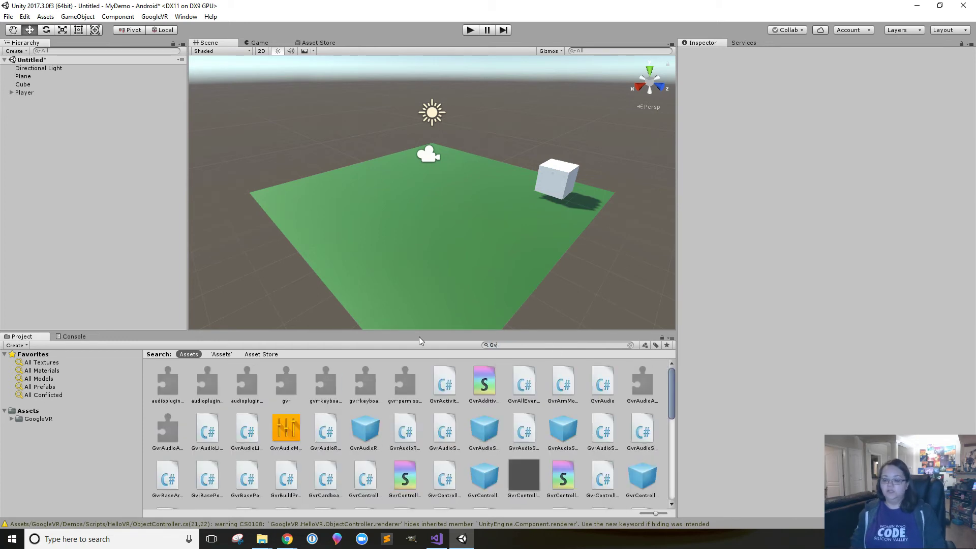
text(rEditor)
click(215, 383)
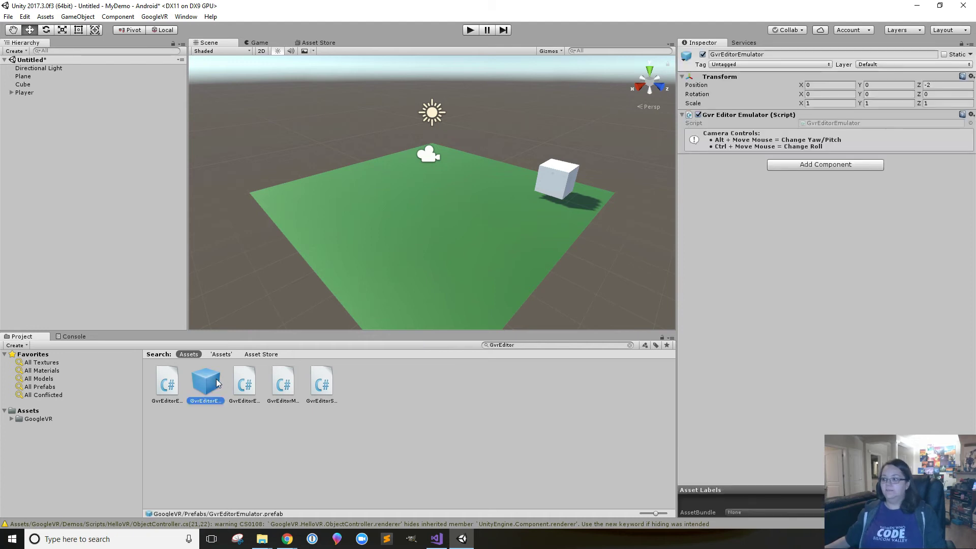
drag(68, 145, 49, 131)
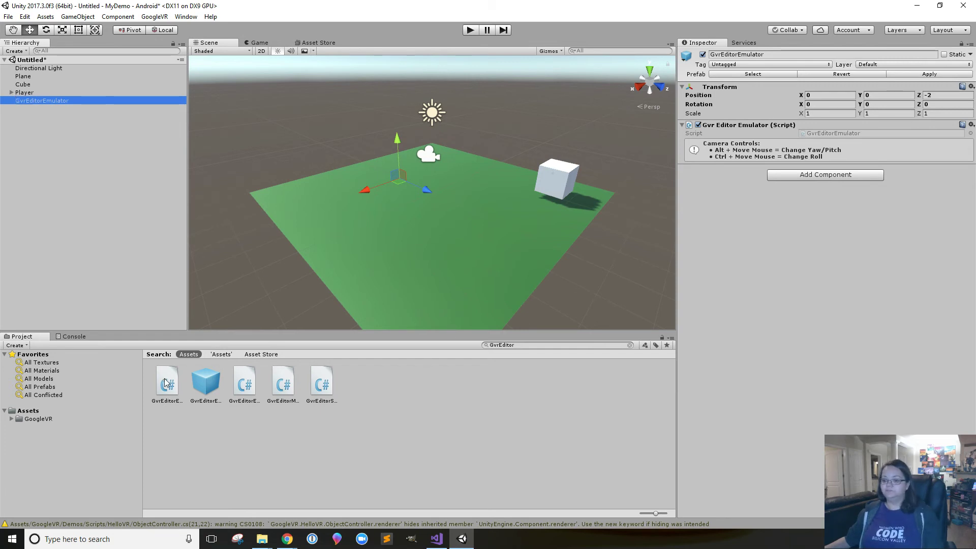
click(529, 345)
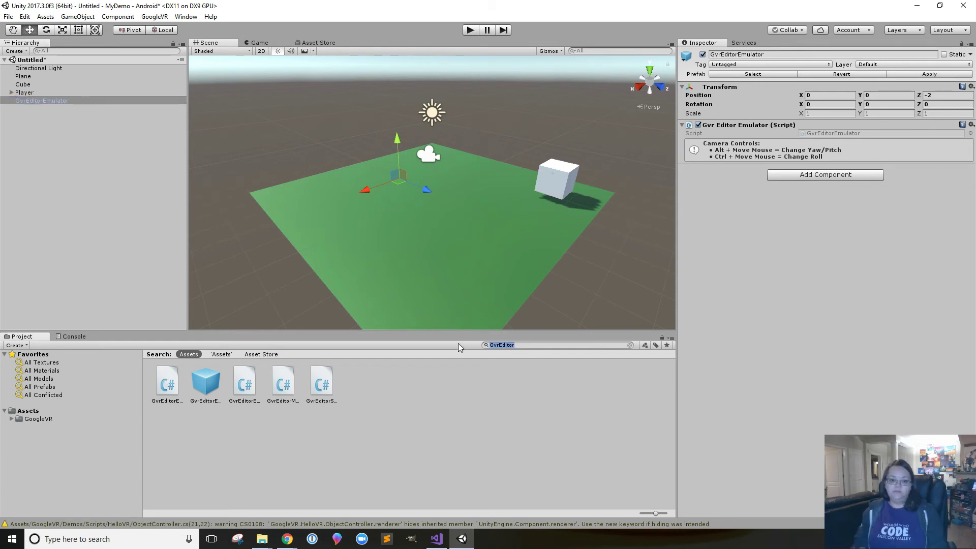
- Drag the GvrEventSystem prefab from the GvrEv search results into the Hierarchy, then deselect it
text(G)
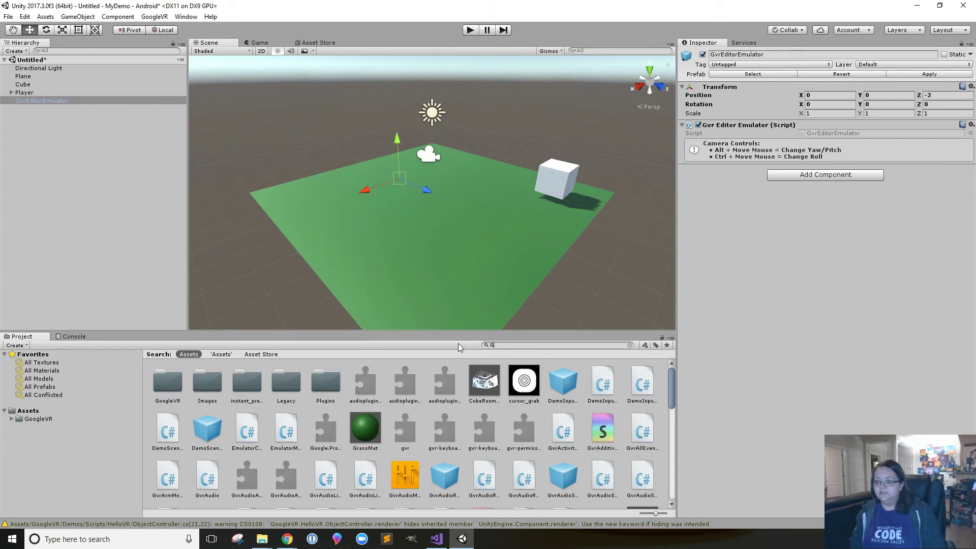
text(vrEvent)
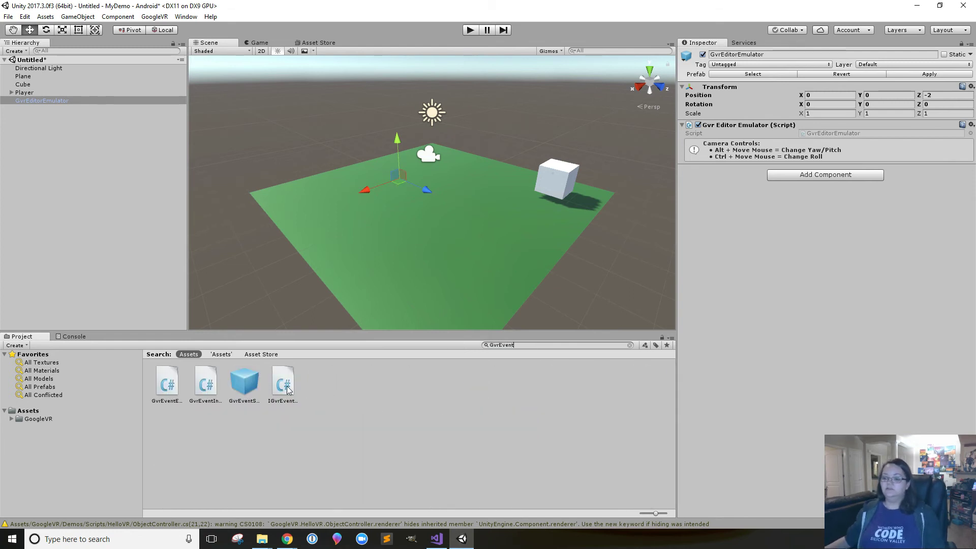
click(245, 386)
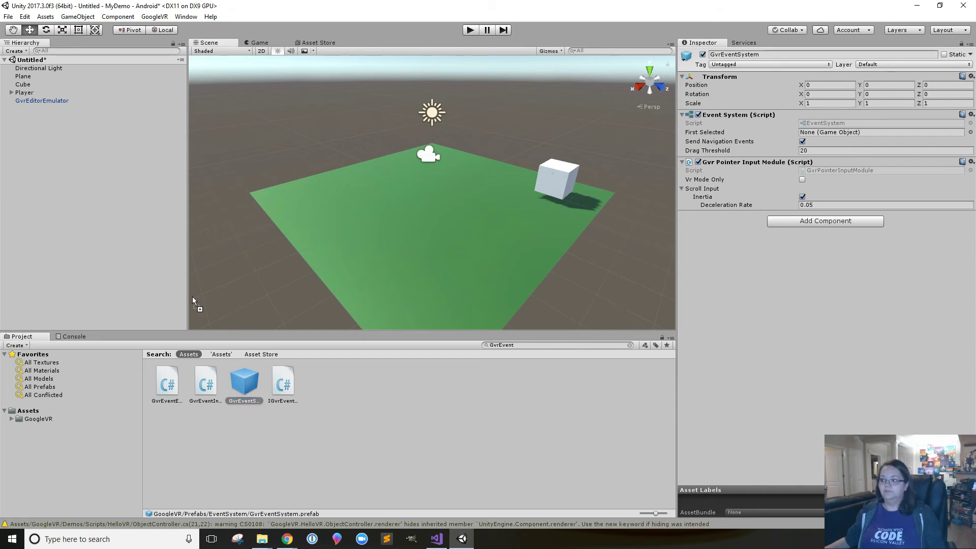
drag(193, 297, 39, 142)
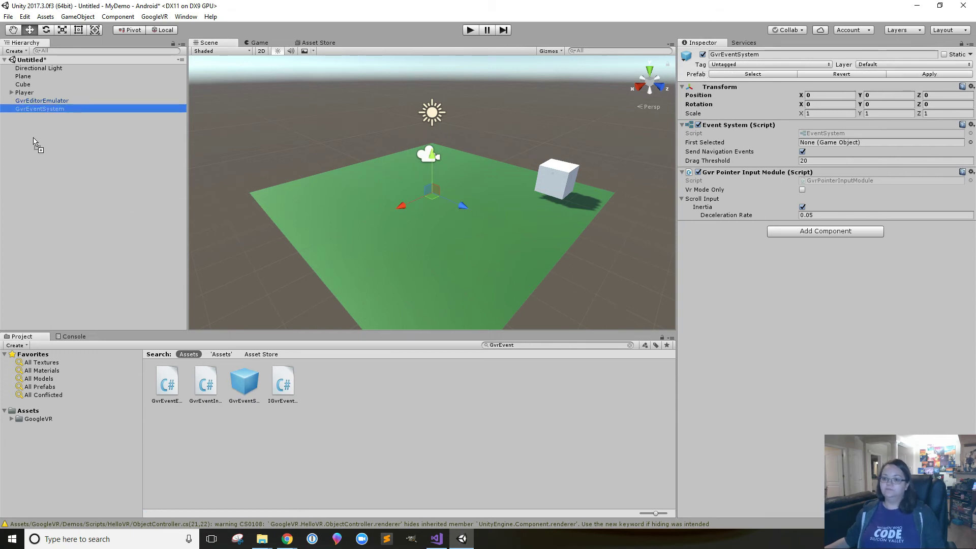
click(33, 142)
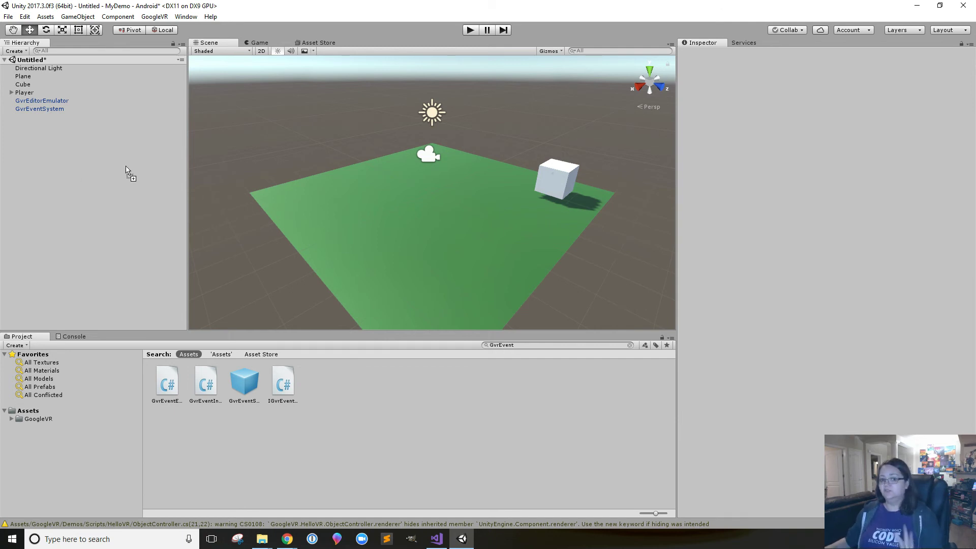
drag(126, 169, 189, 158)
click(465, 32)
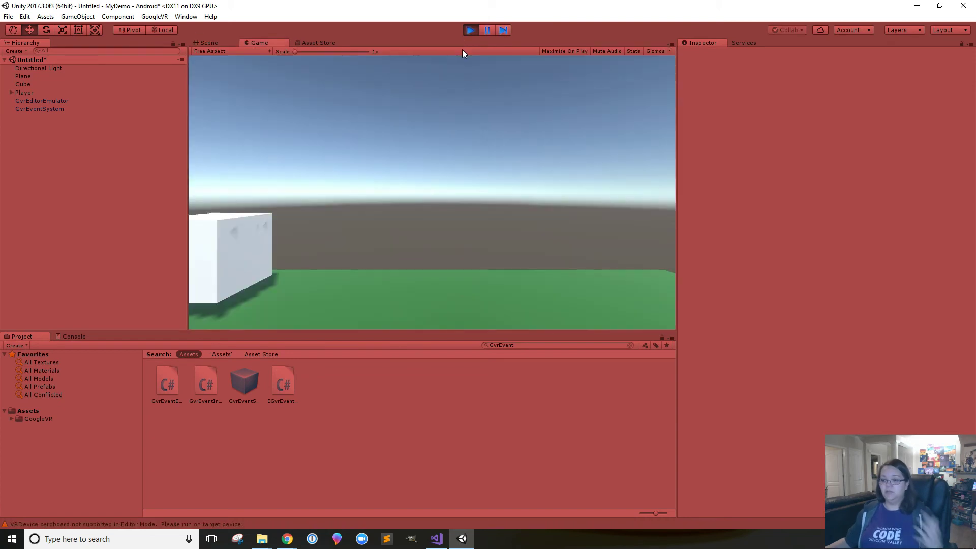
key(alt)
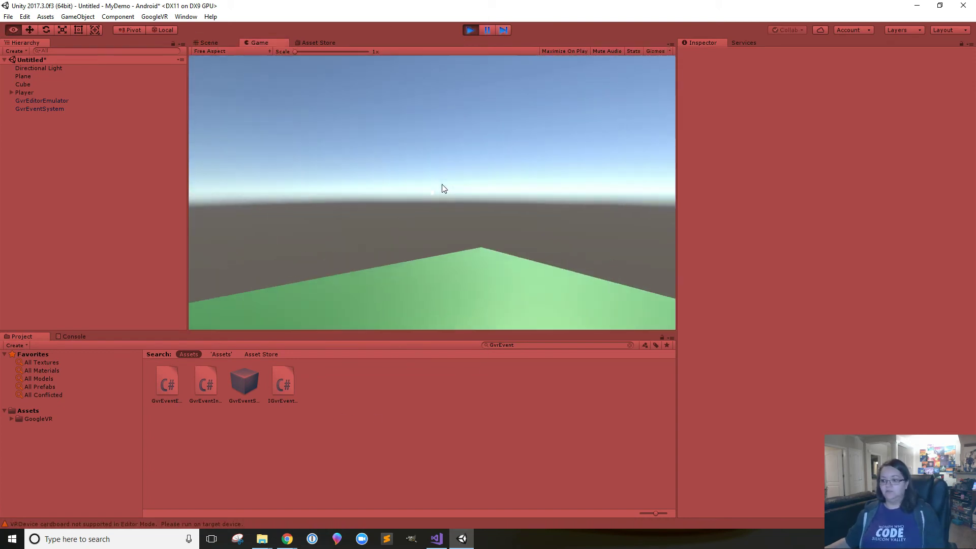
key(alt)
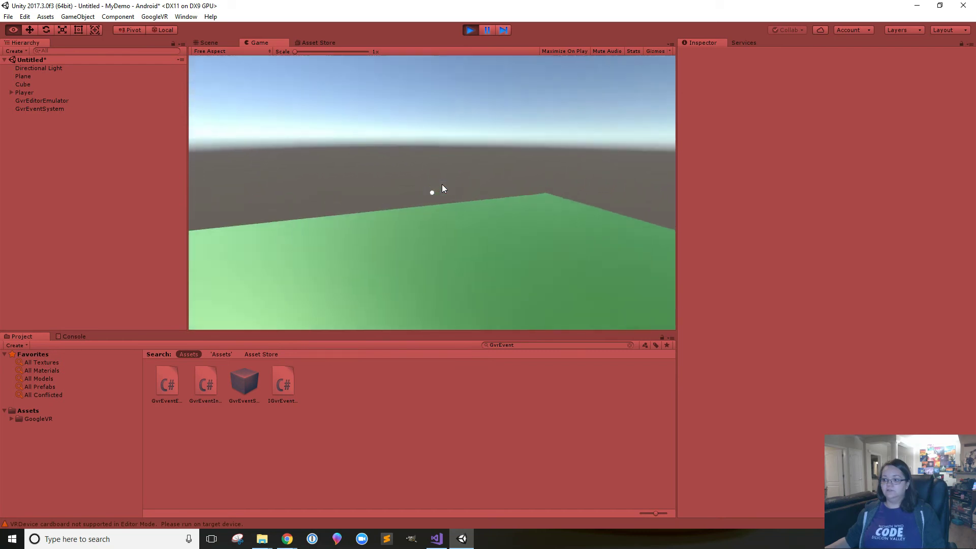
key(alt)
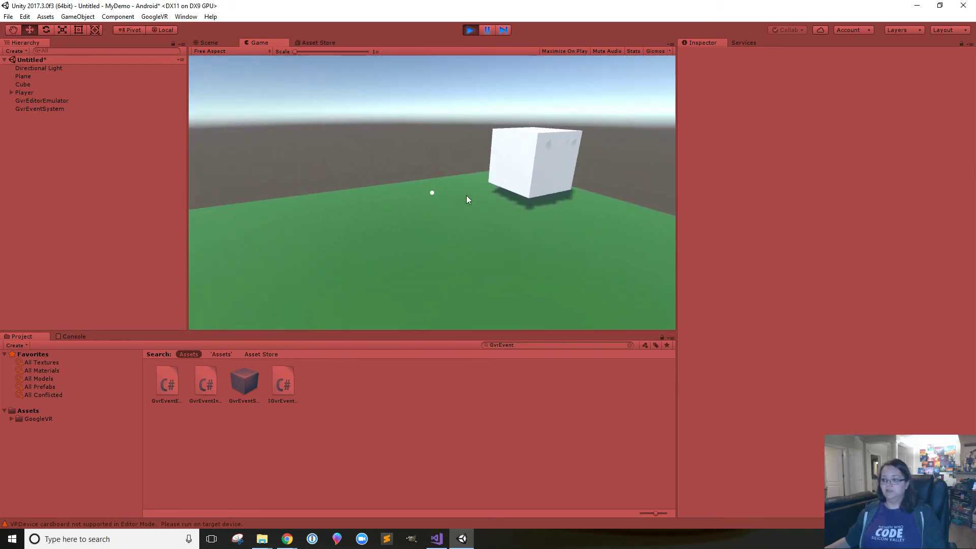
key(alt)
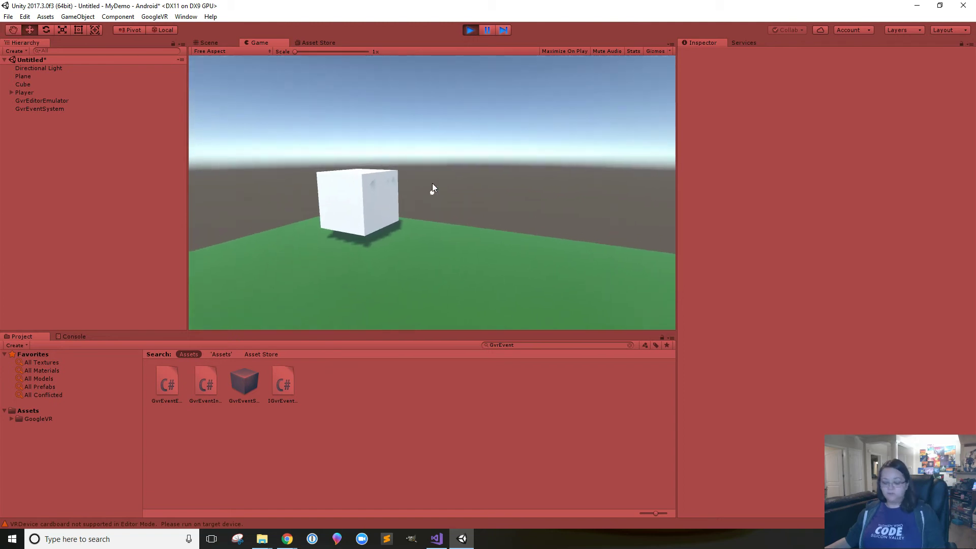
key(ctrl)
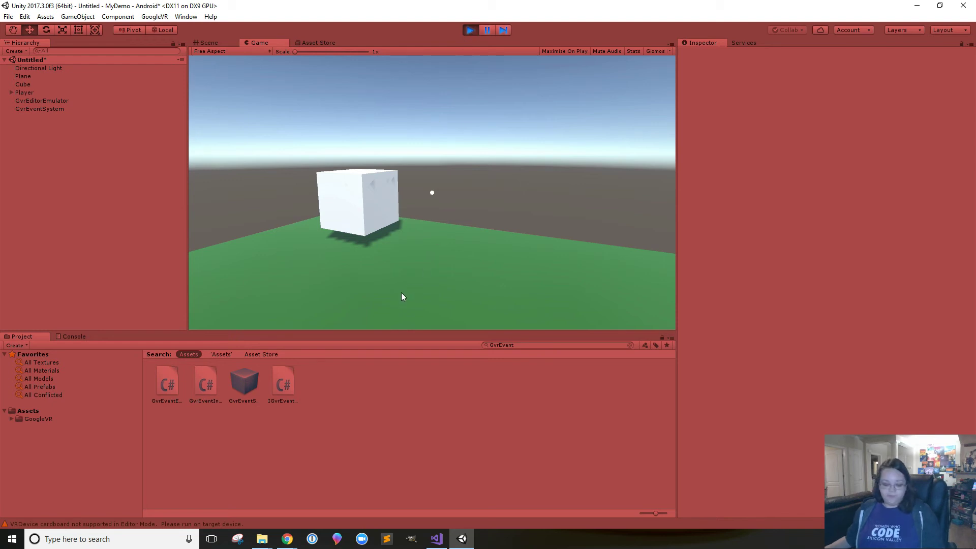
key(alt)
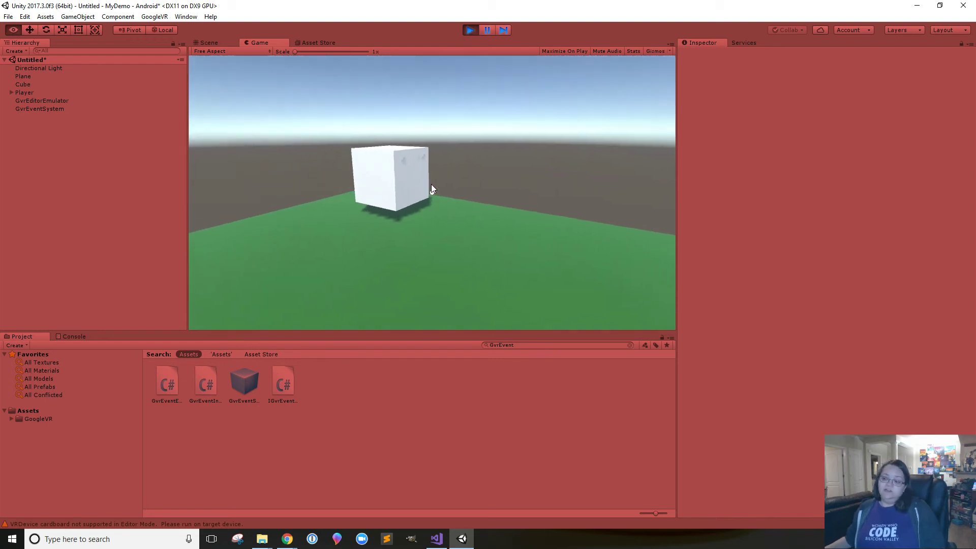
key(alt)
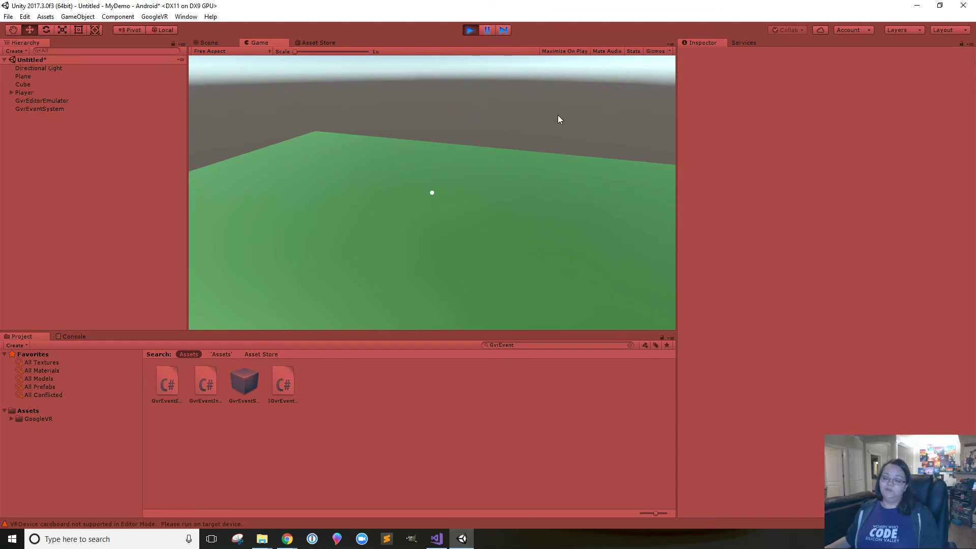
click(471, 30)
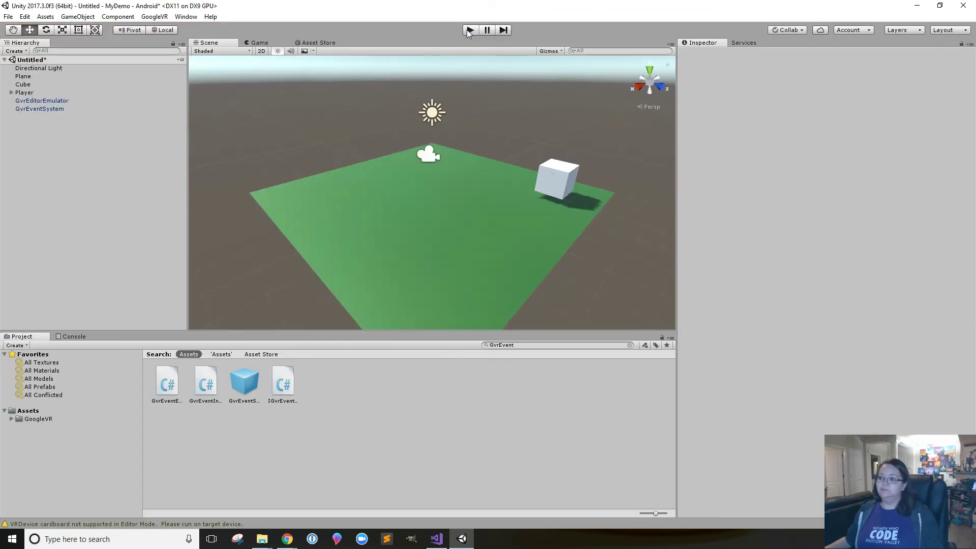
- Add an Event Trigger component to the Cube
click(22, 85)
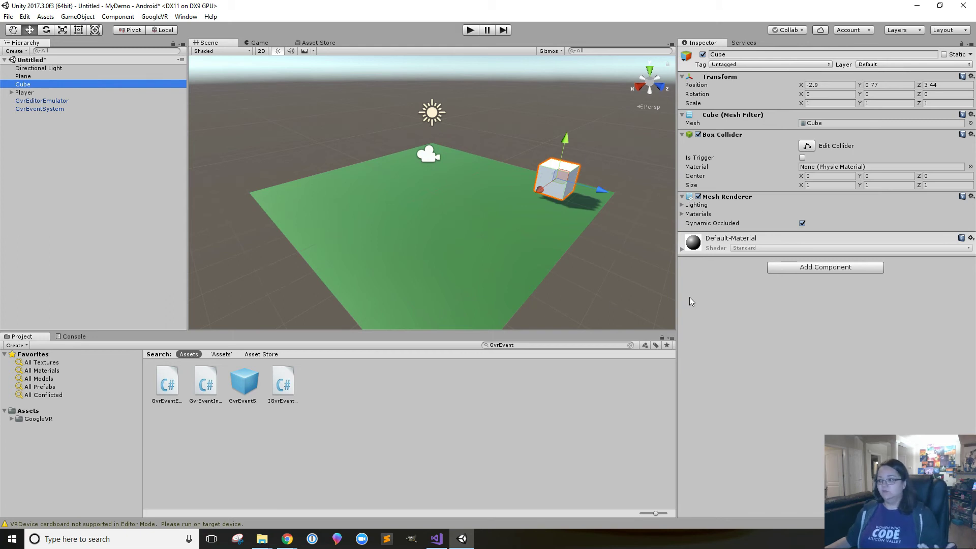
click(792, 267)
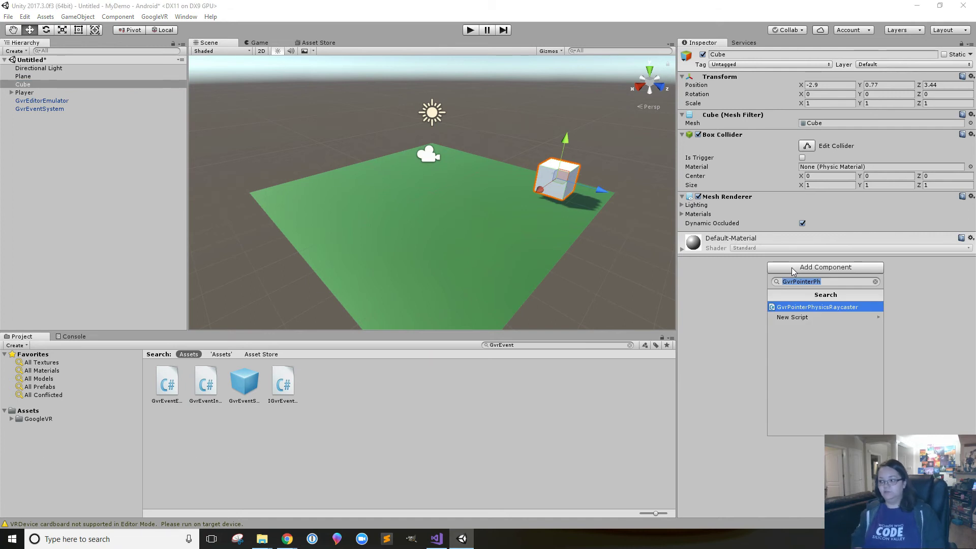
text(EventT)
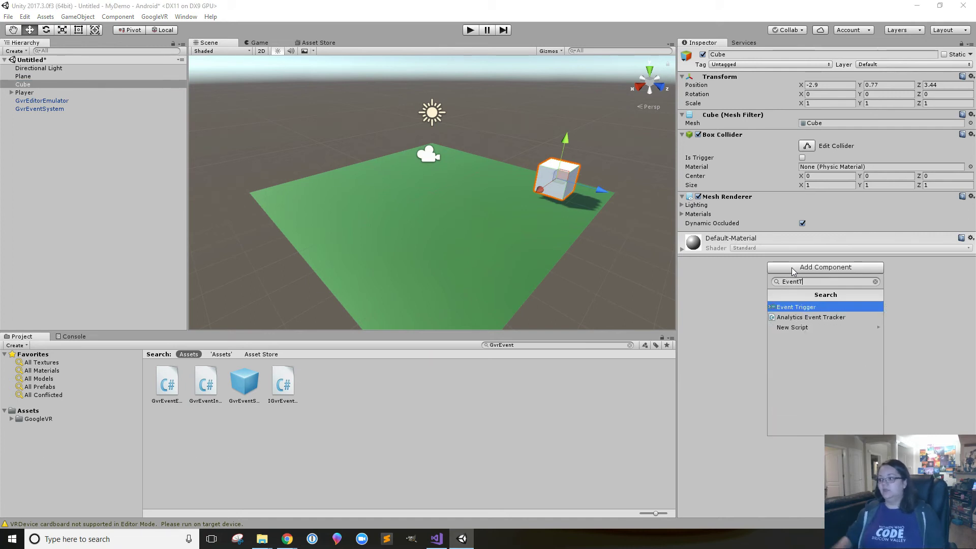
click(805, 307)
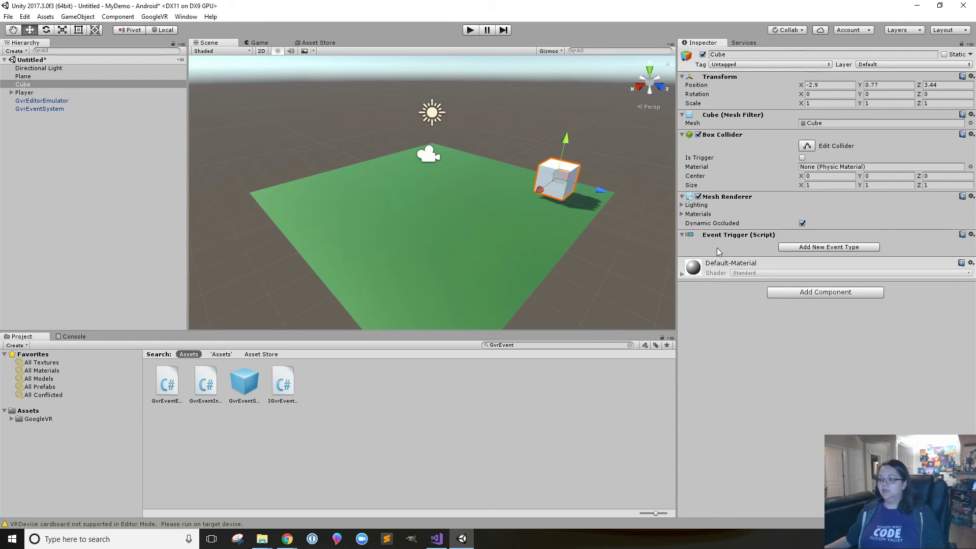
- Add a PointerClick event type to the trigger with one empty callback entry
click(810, 249)
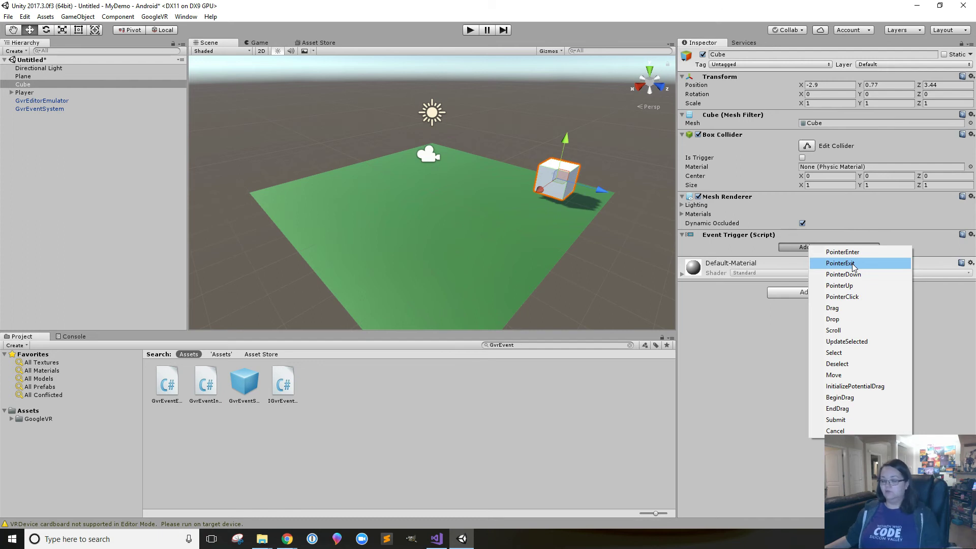
click(858, 297)
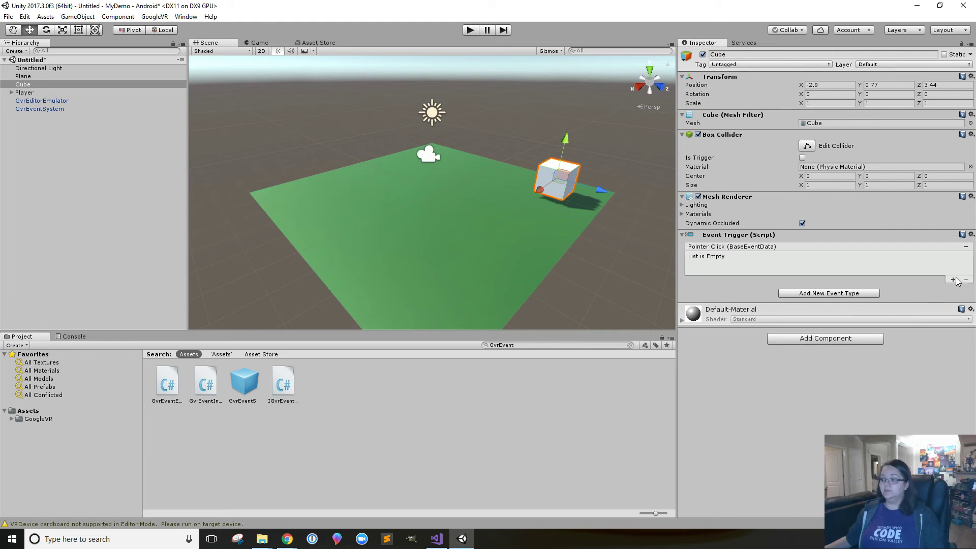
click(954, 280)
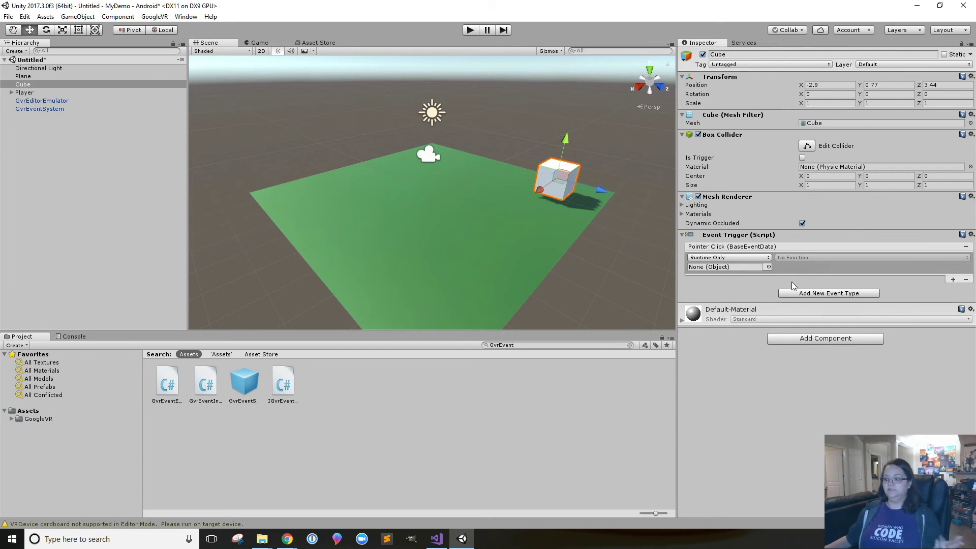
- Create a new script named ReticleTest and attach it to the Cube
click(811, 337)
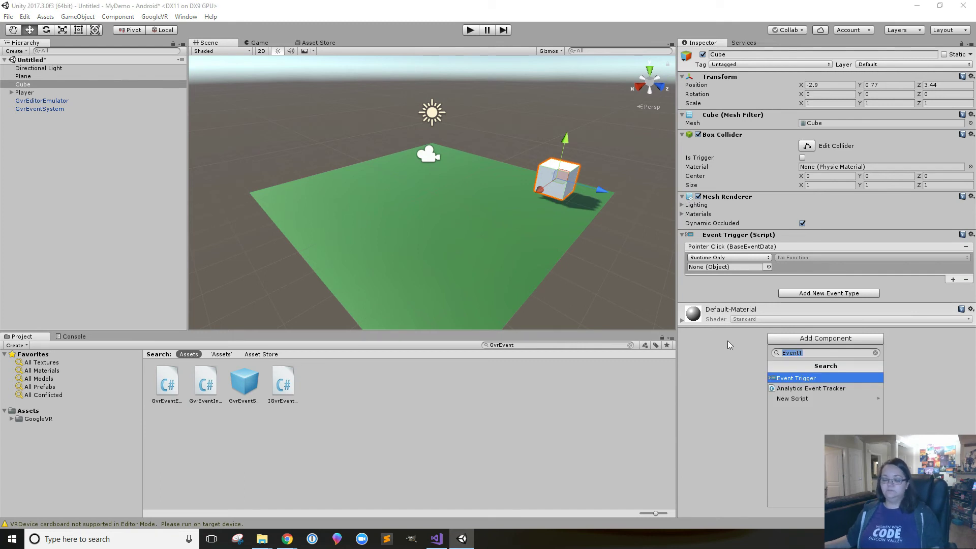
key(BackSpace)
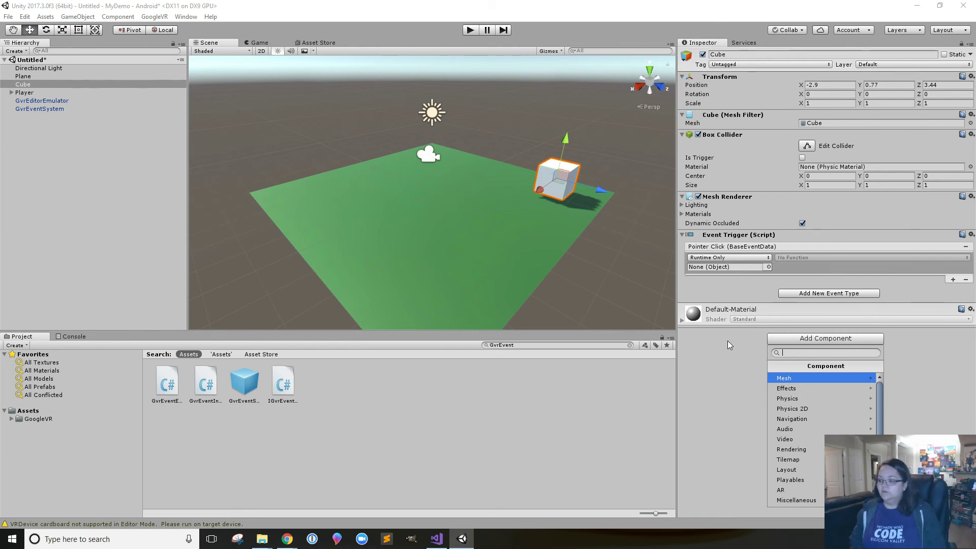
text(Retic)
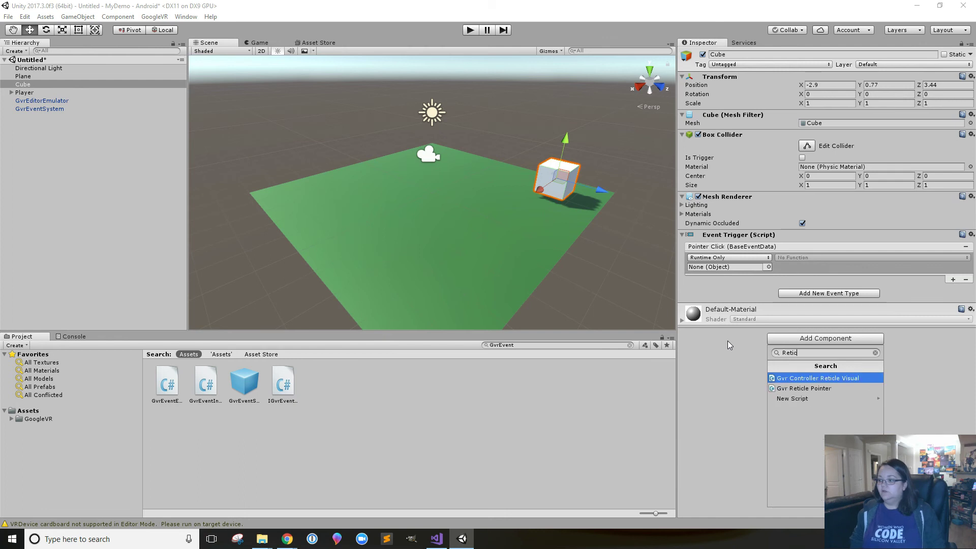
text(leTret)
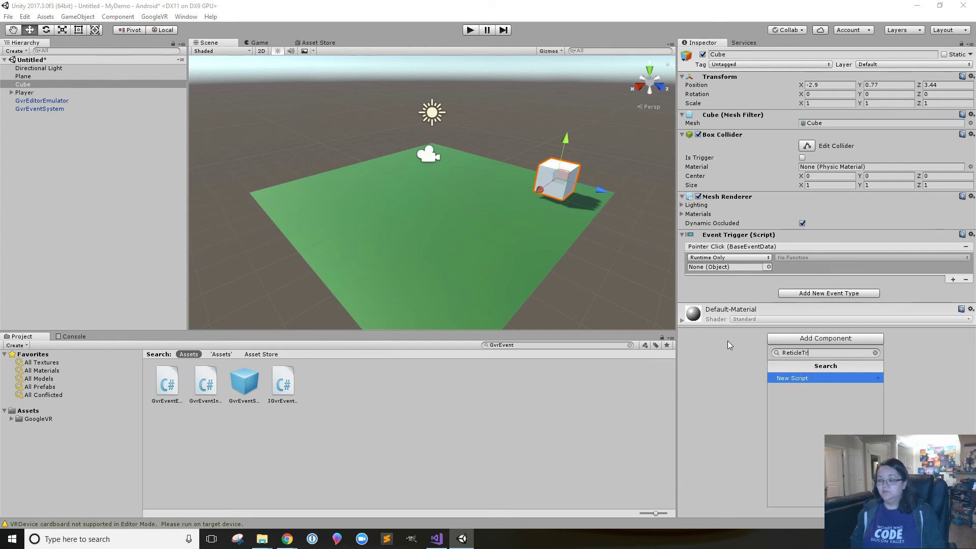
key(BackSpace)
key(BackSpace)
key(BackSpace)
text(est)
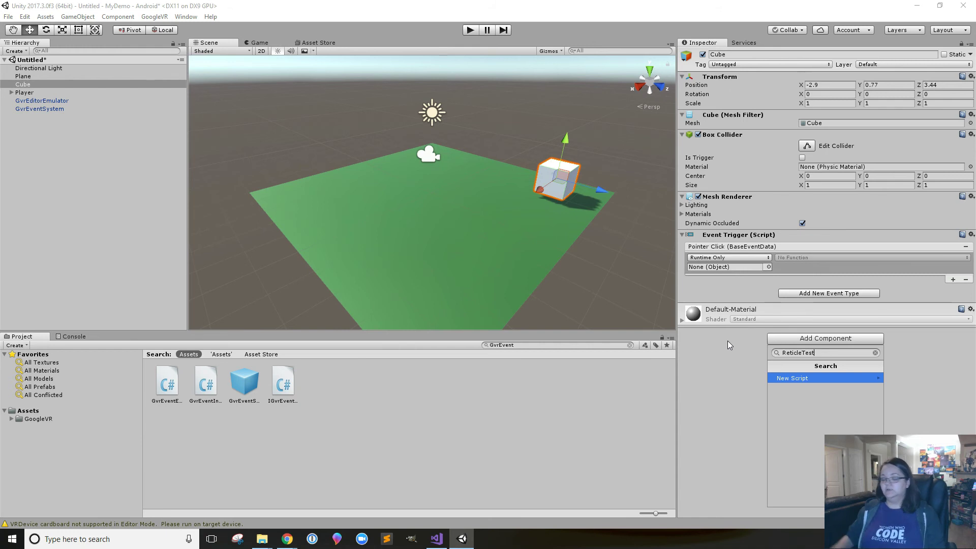
click(806, 378)
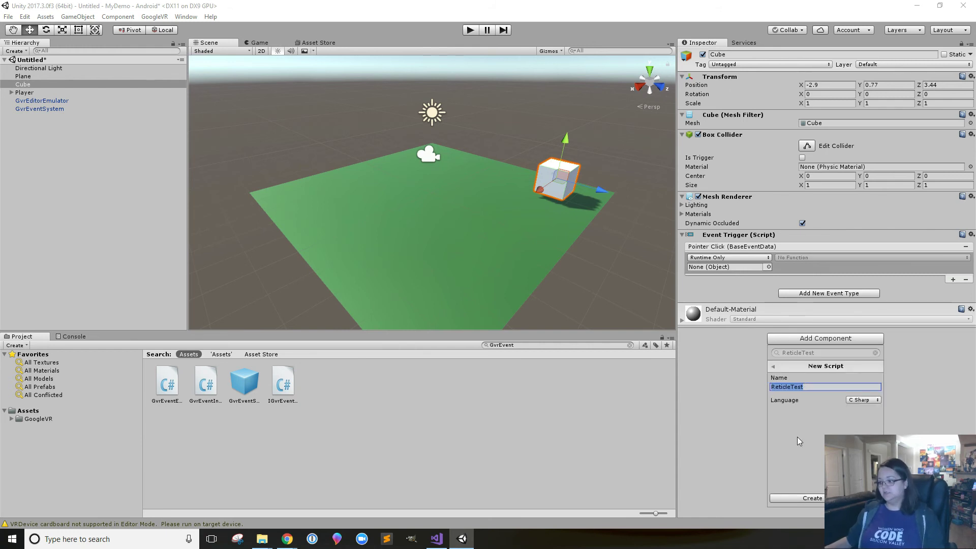
click(812, 498)
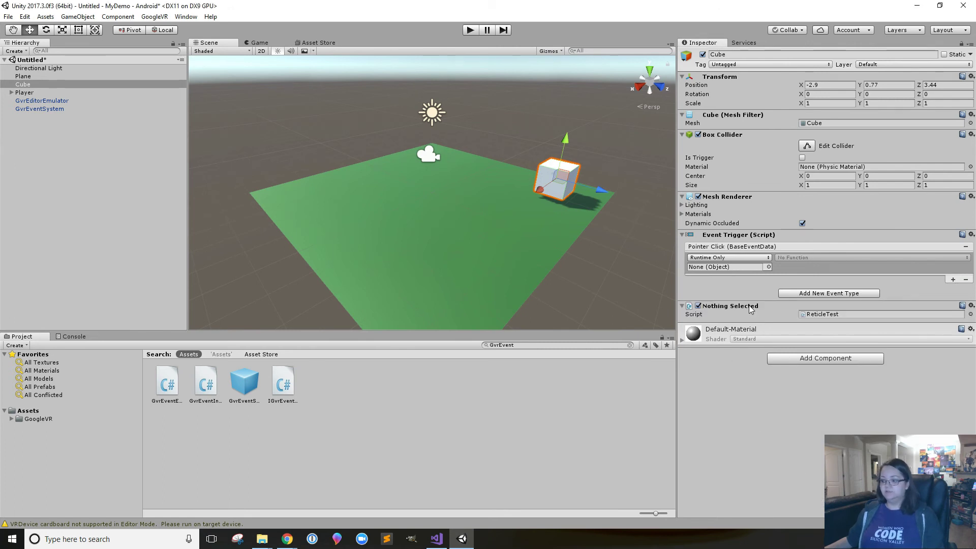
- Open ReticleTest.cs, swap the Start/Update stubs for the pasted RandomlyTeleport and GetRandomCoordinate methods, and save
double_click(825, 314)
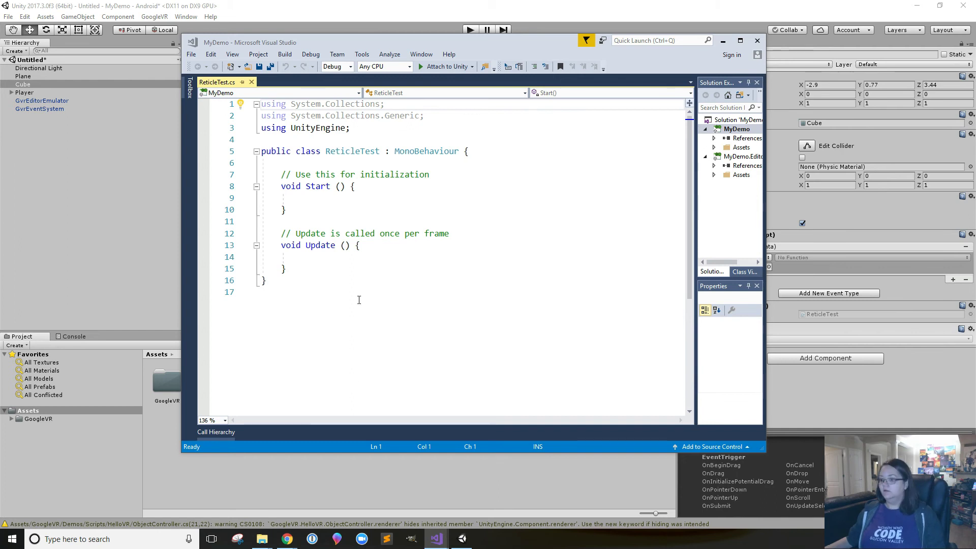
click(306, 269)
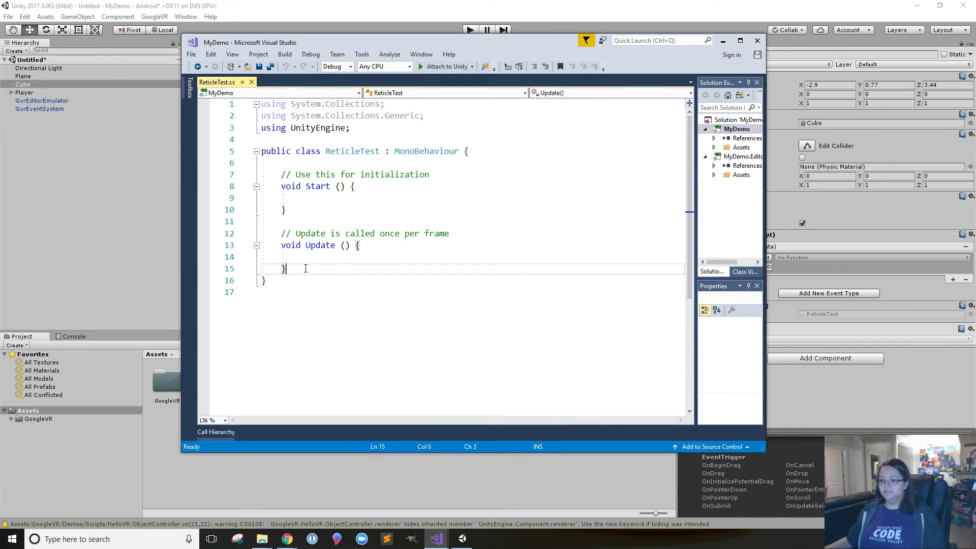
drag(306, 268, 249, 175)
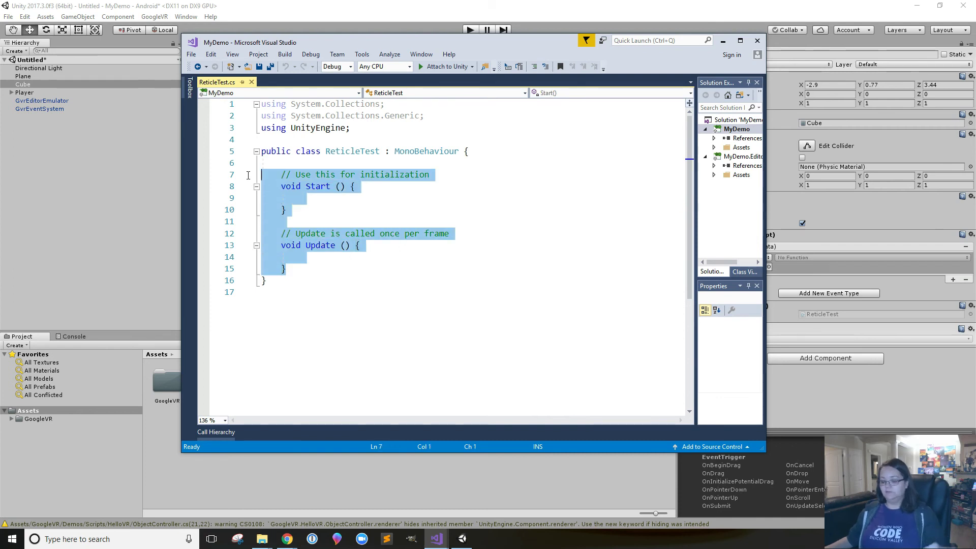
key(Delete)
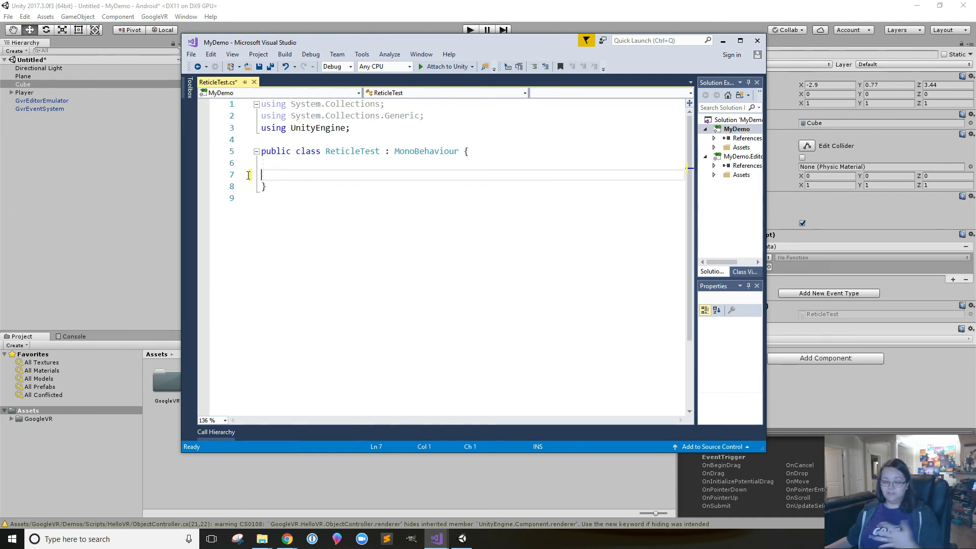
text(public void RandomlyTeleport()     {         gameObject.transform.position = new Vector3(             GetRandomCoordinate(), Random.Range(0.5f, 2), GetRandomCoordinate());     }      private float GetRandomCoordinate()     {         var coordinate = Random.Range(-7, 7);         while (coordinate > -1.5 && coordinate < 1.5)         {             coordinate = Random.Range(-5, 5);         }         return coordinate;     })
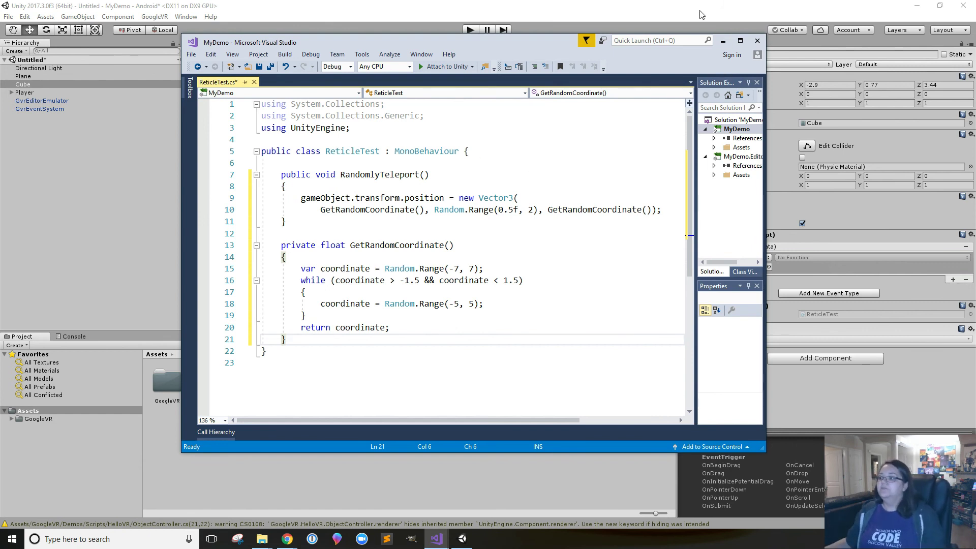
key(ctrl+s)
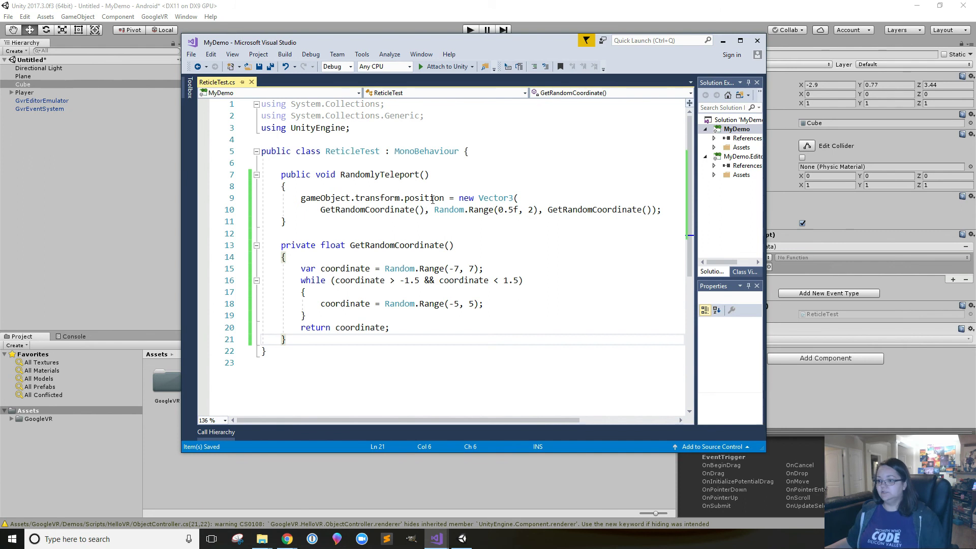
- Set the Cube as the Pointer Click target and choose ReticleTest.RandomlyTeleport() as its function
click(722, 42)
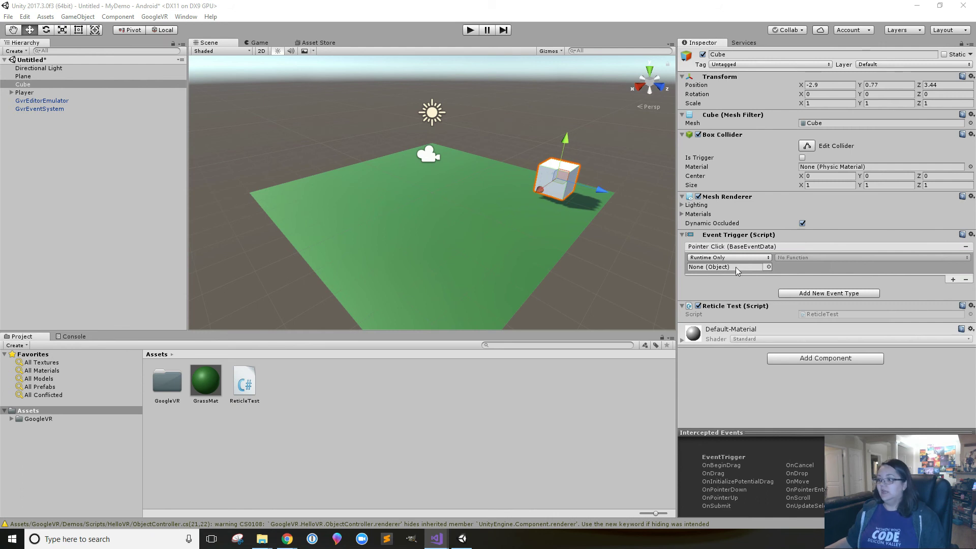
click(798, 257)
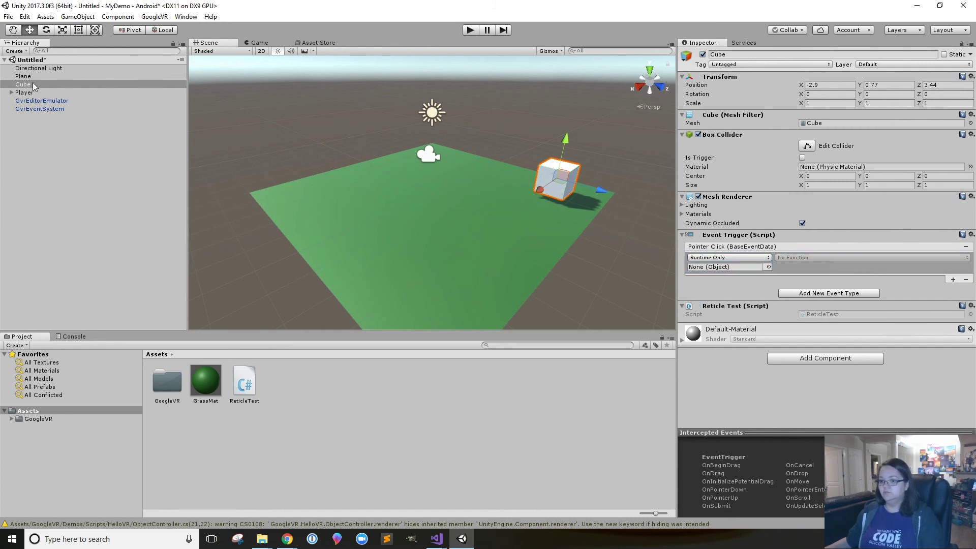
drag(32, 86, 712, 273)
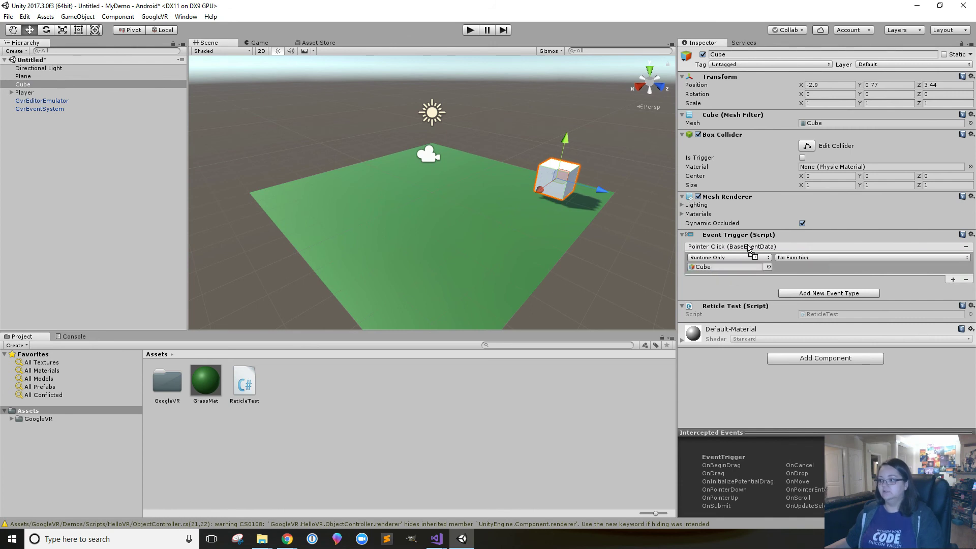
click(811, 258)
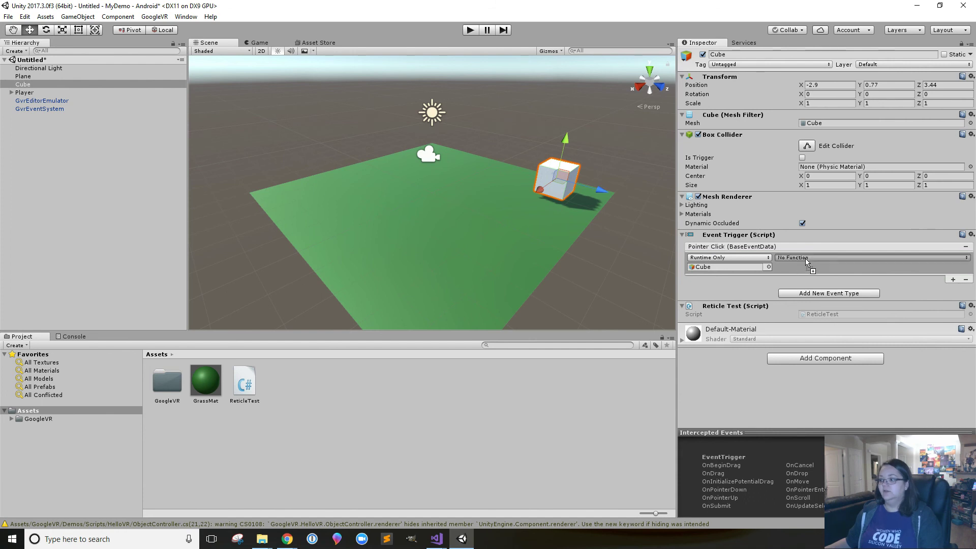
mouse_move(820, 356)
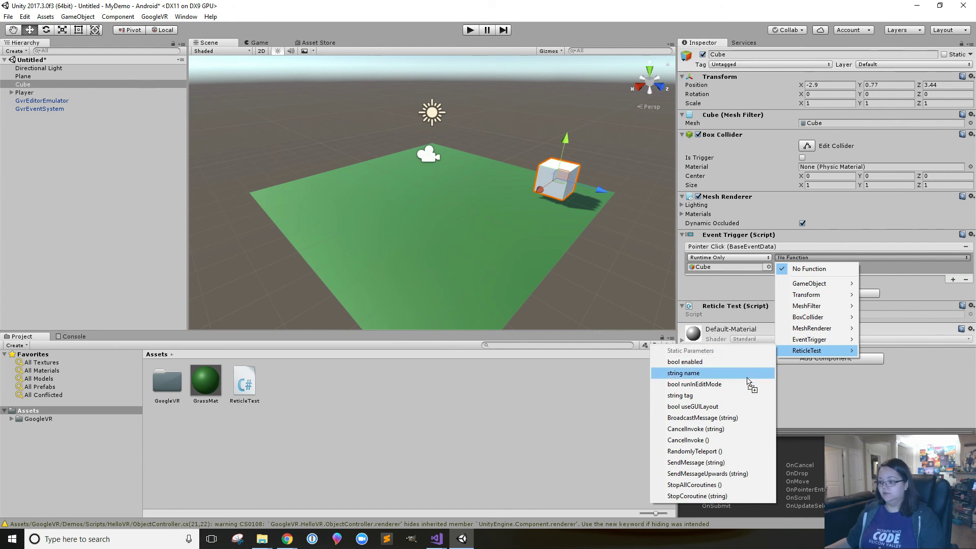
click(716, 453)
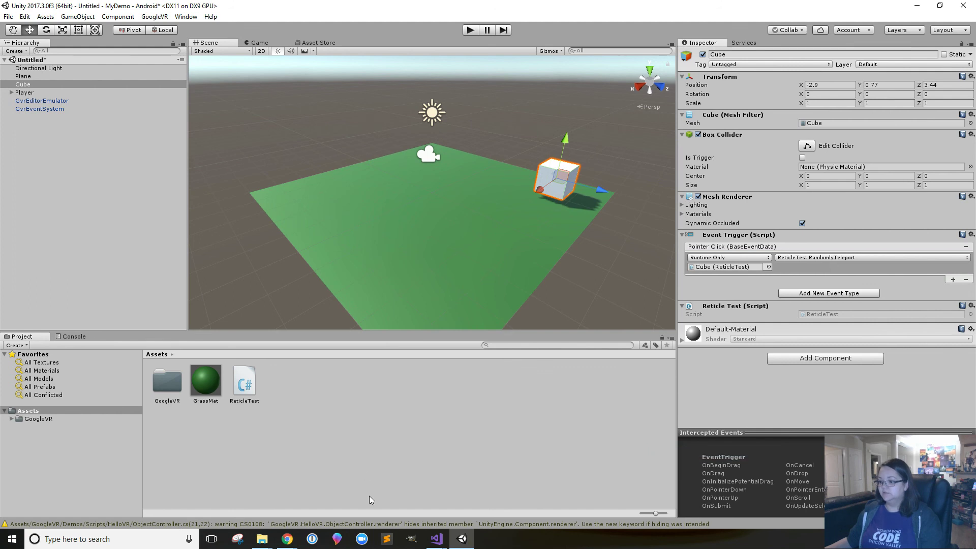
mouse_move(437, 539)
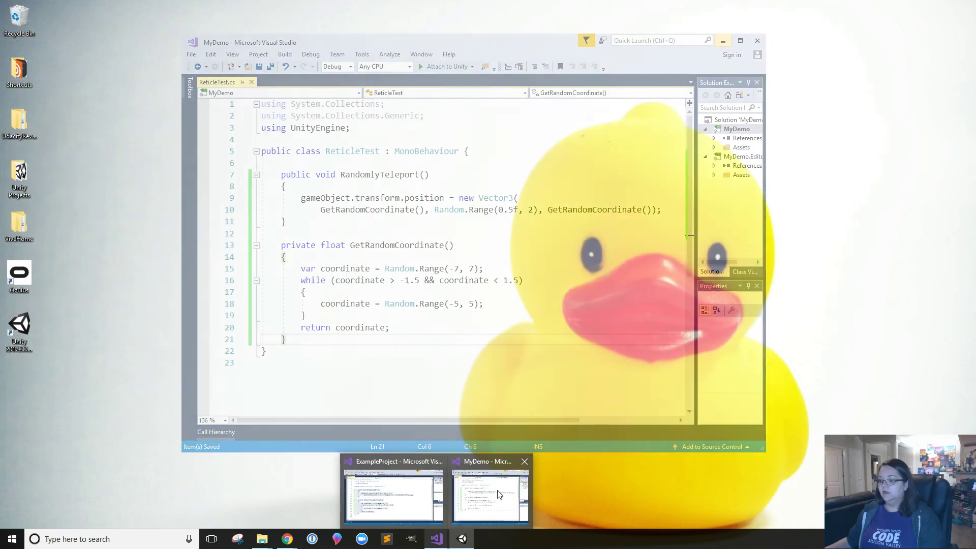
click(498, 493)
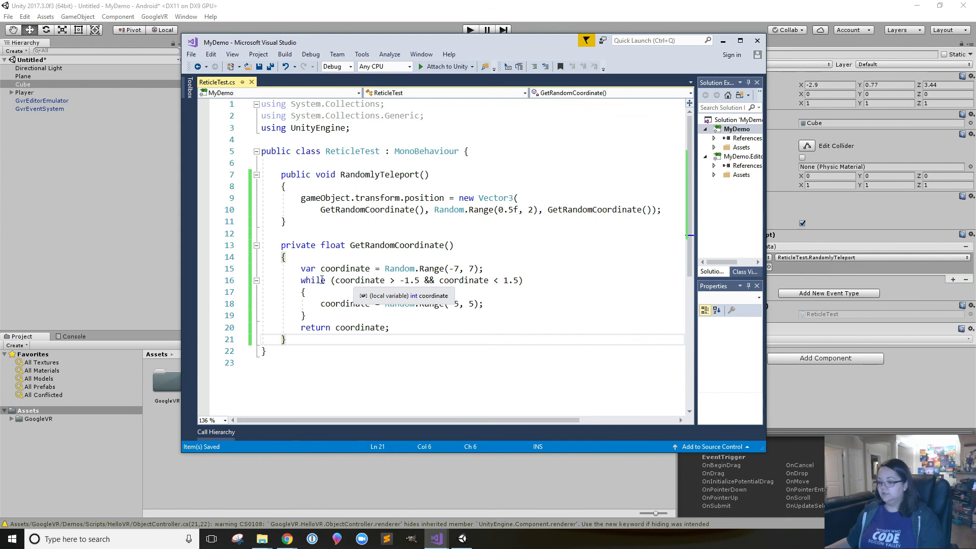
double_click(291, 175)
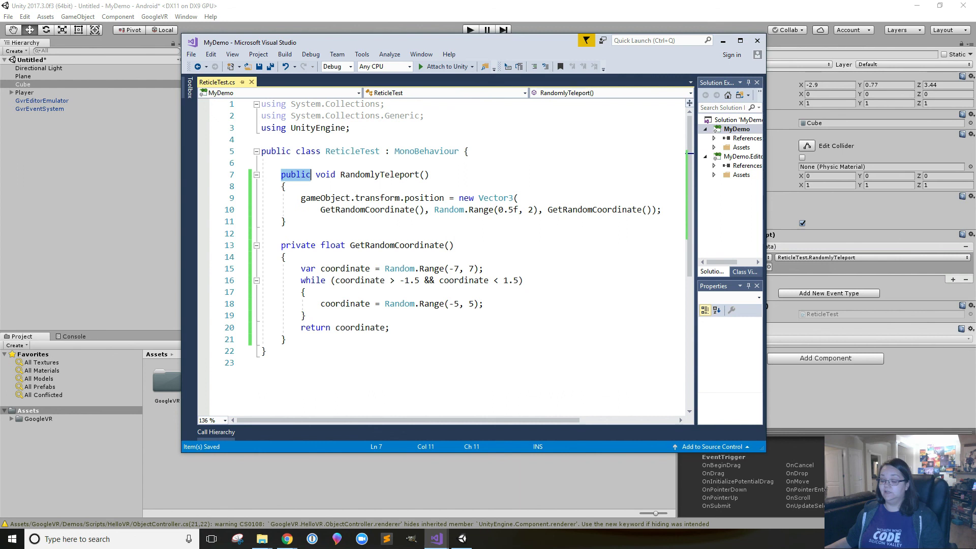
click(722, 40)
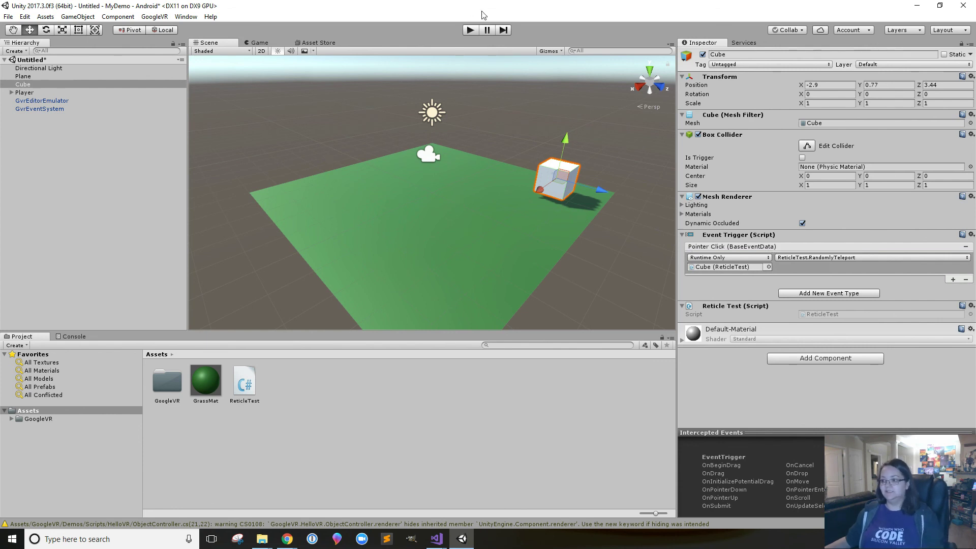
click(470, 30)
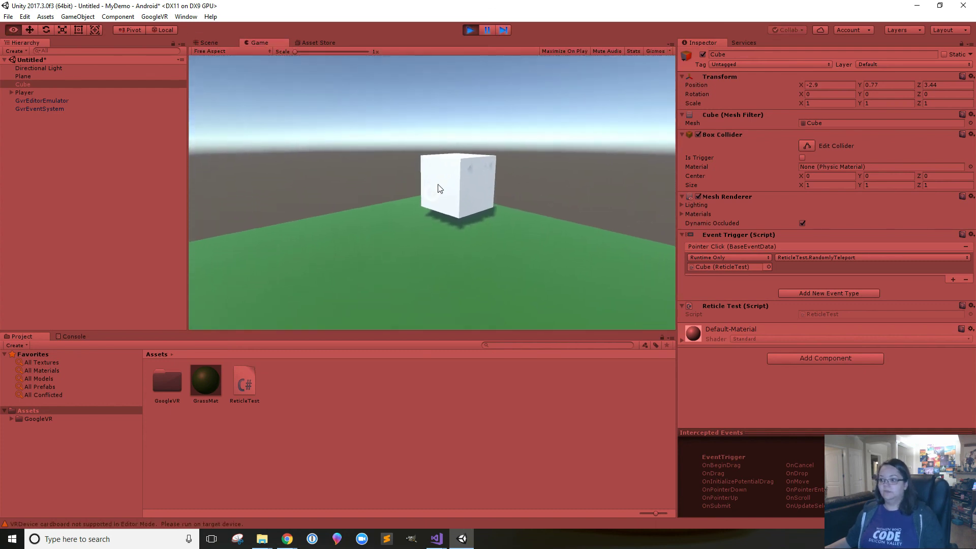
key(alt)
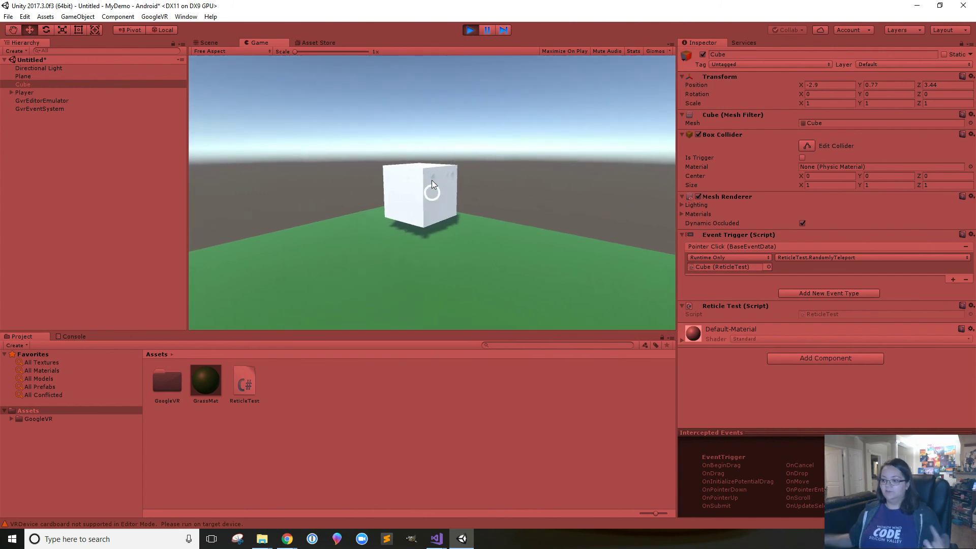
click(431, 180)
key(alt)
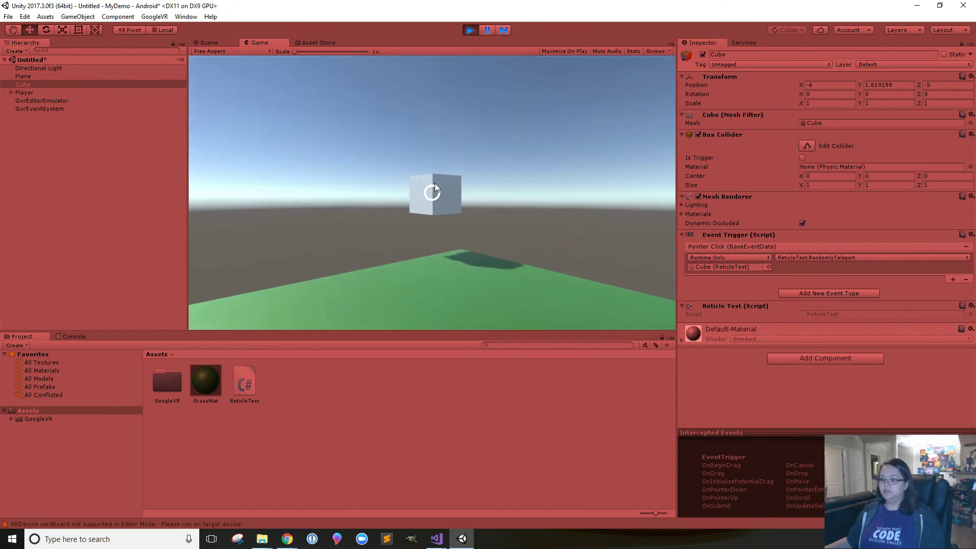
click(432, 184)
key(alt)
key(alt)
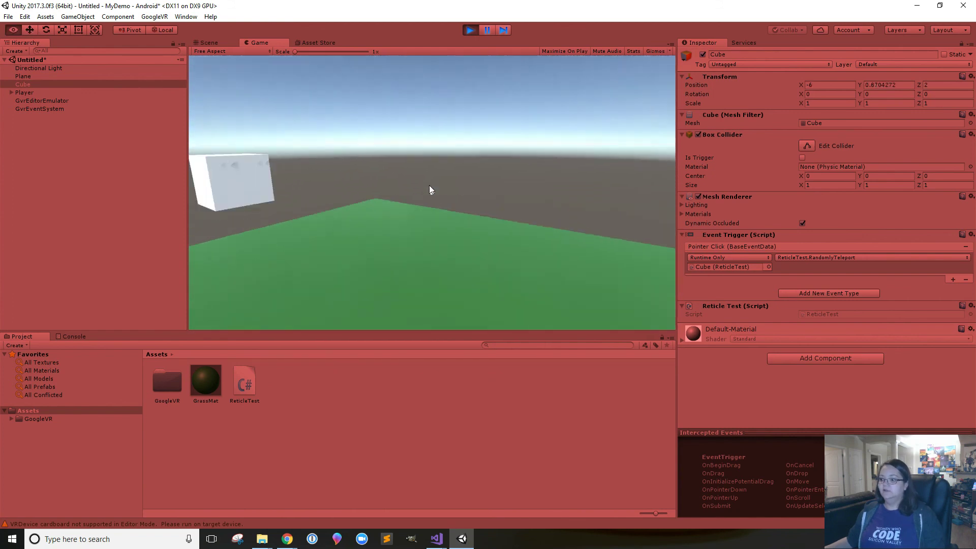
click(432, 189)
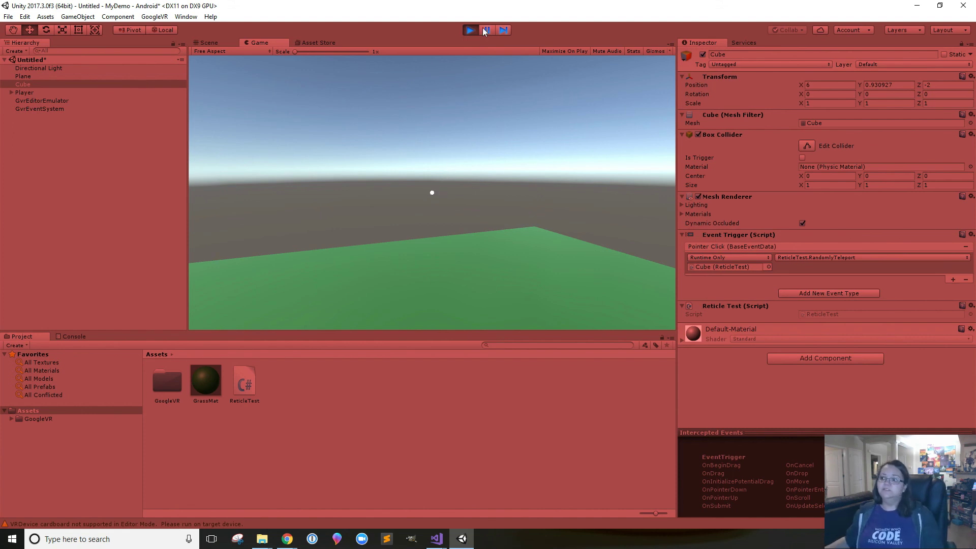
click(469, 31)
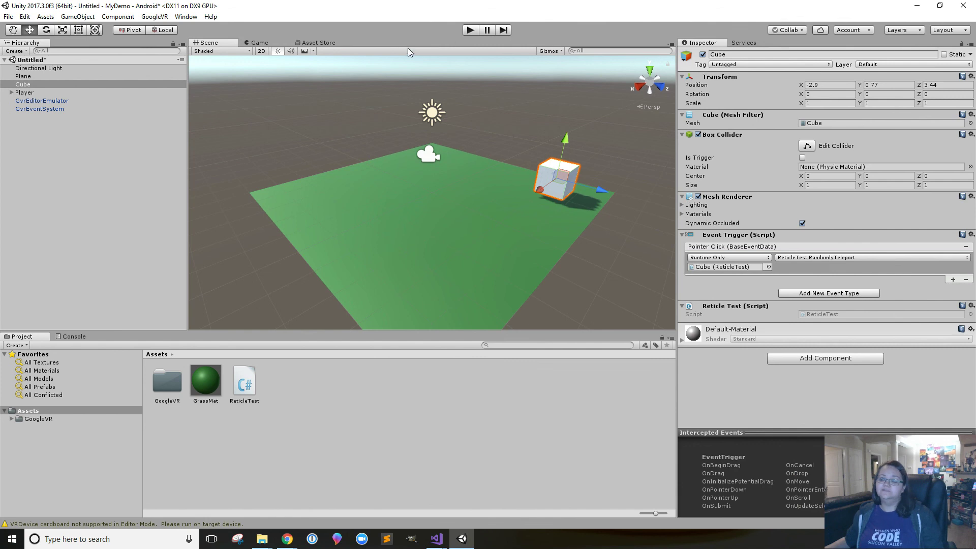